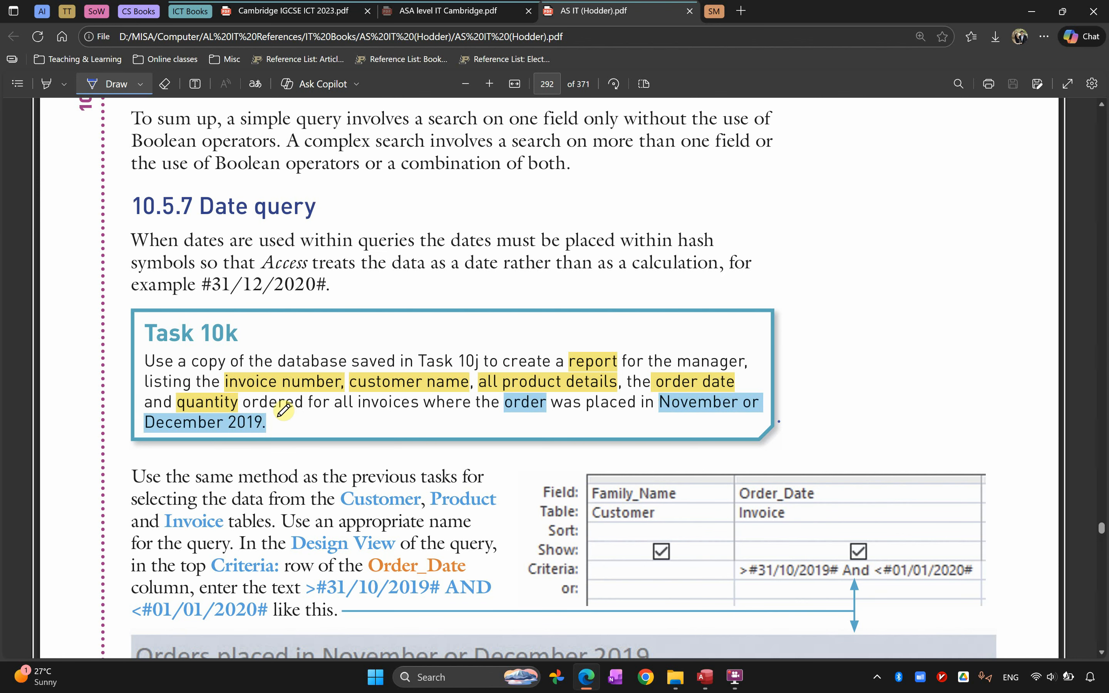
Switch from the PDF textbook to the Task 10k database in Access
key(alt+Tab)
key(alt+Tab)
key(alt+Tab)
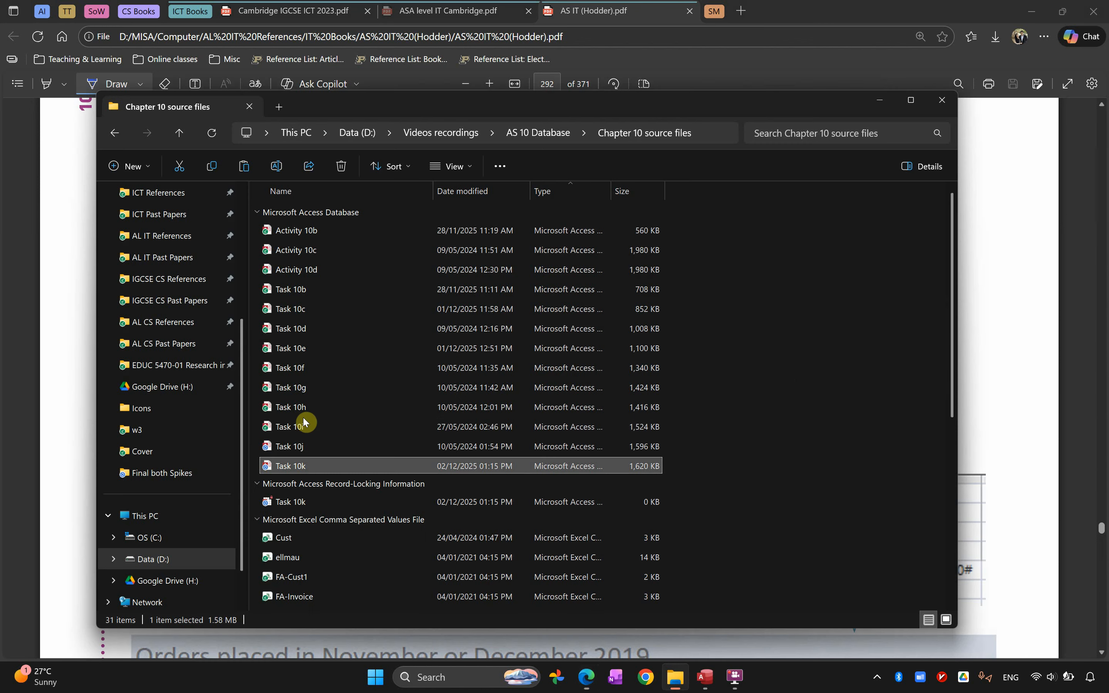
click(299, 465)
click(705, 678)
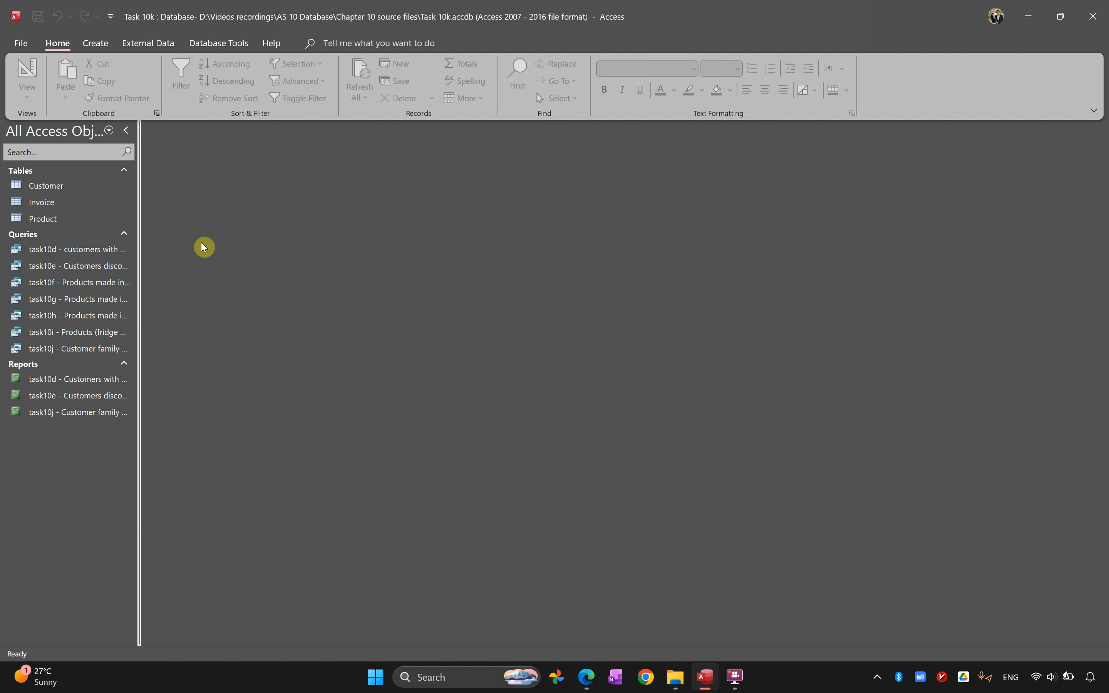
Create a new query in Query Design, add the Product table and enlarge its field list
click(96, 43)
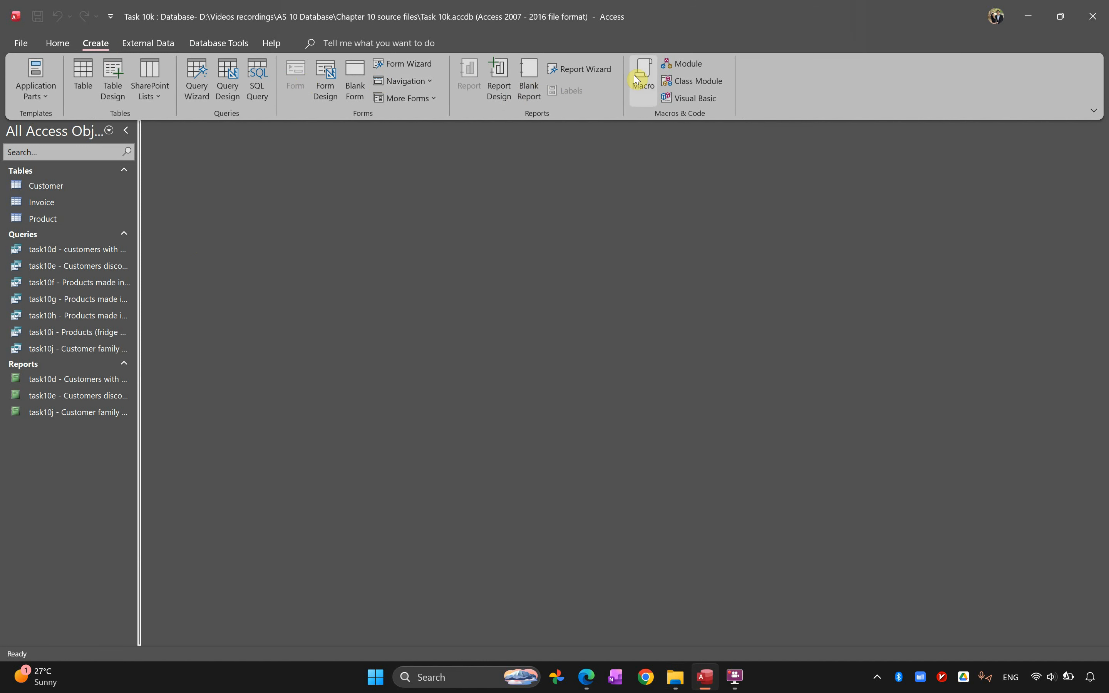
click(221, 89)
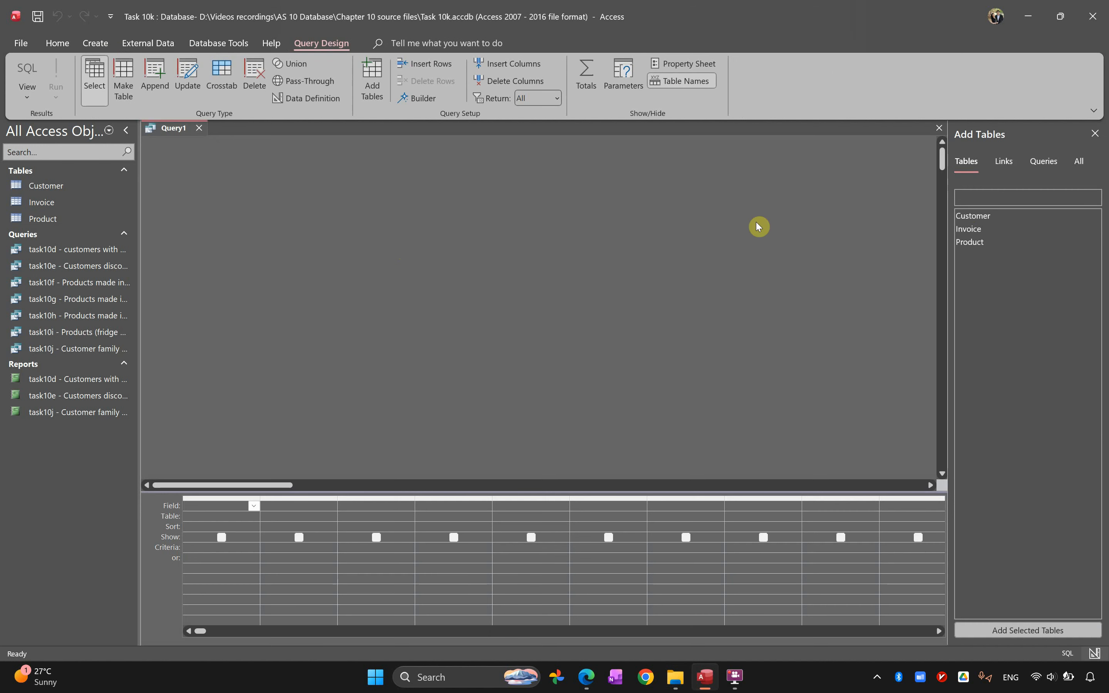
double_click(973, 241)
drag(241, 239, 235, 380)
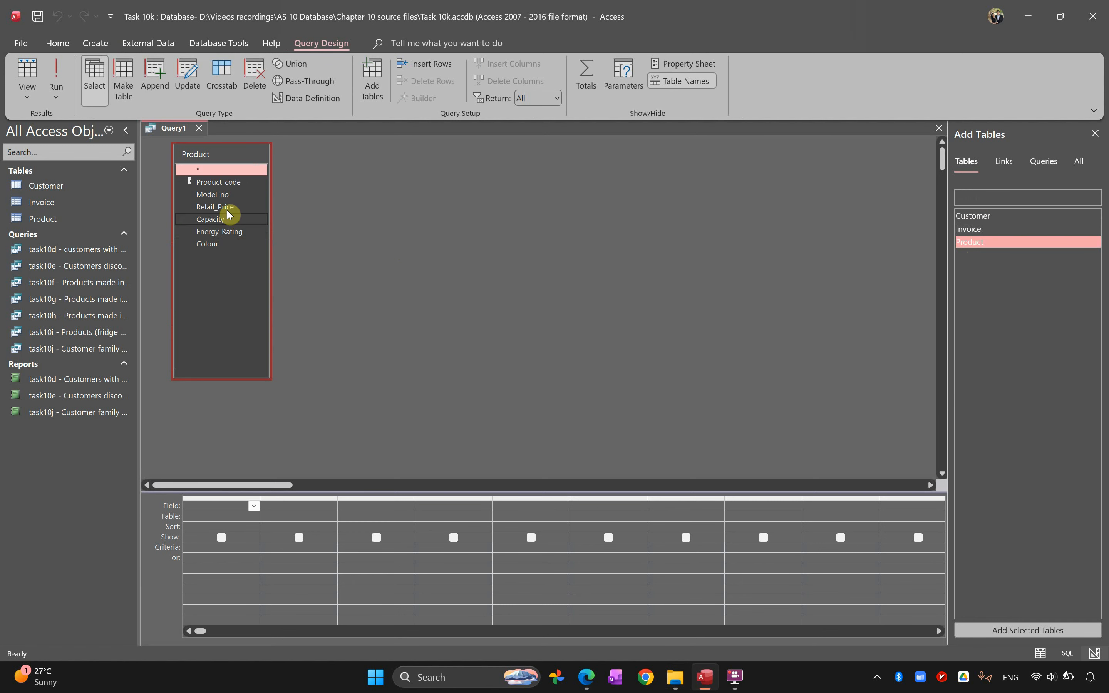
double_click(214, 184)
double_click(214, 195)
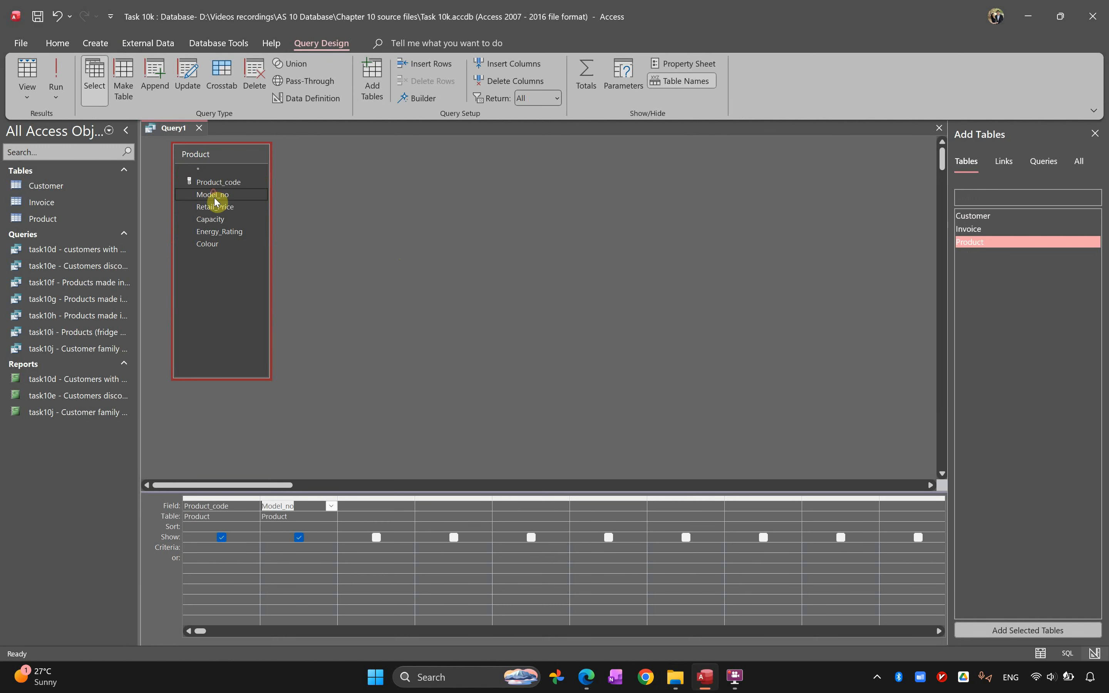
double_click(221, 209)
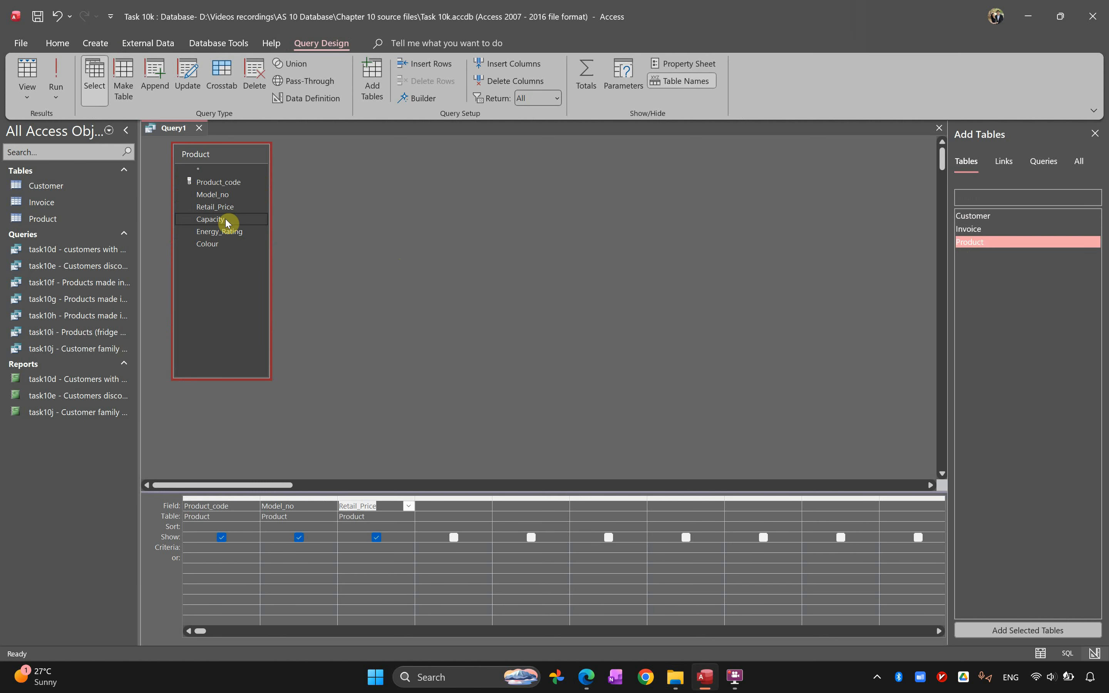
key(ctrl+z)
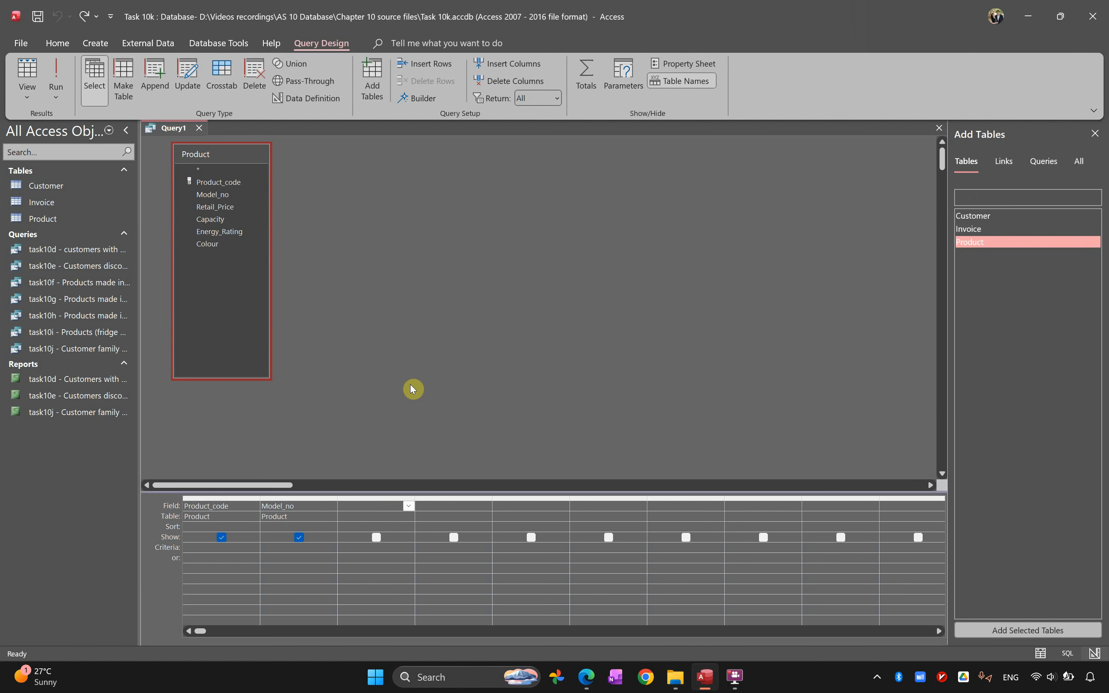
click(290, 503)
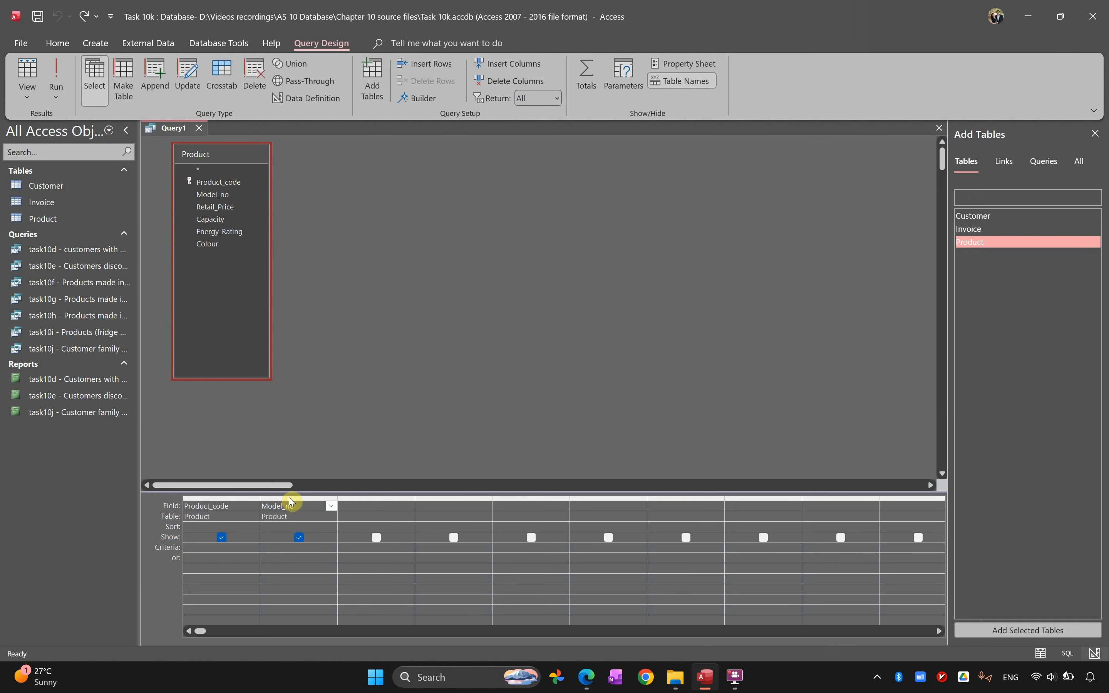
click(291, 498)
key(Delete)
click(224, 498)
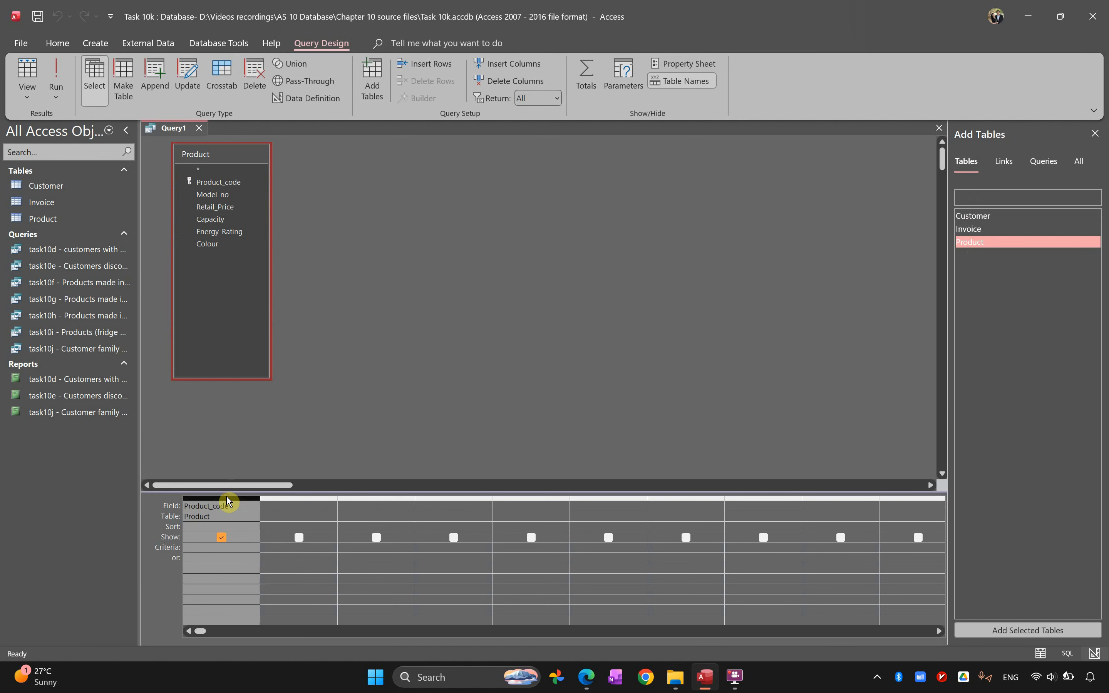
key(Delete)
Consult the Task 10k requirements in the PDF, add the Invoice table to the query and include its Inv_Number field
key(super+Tab)
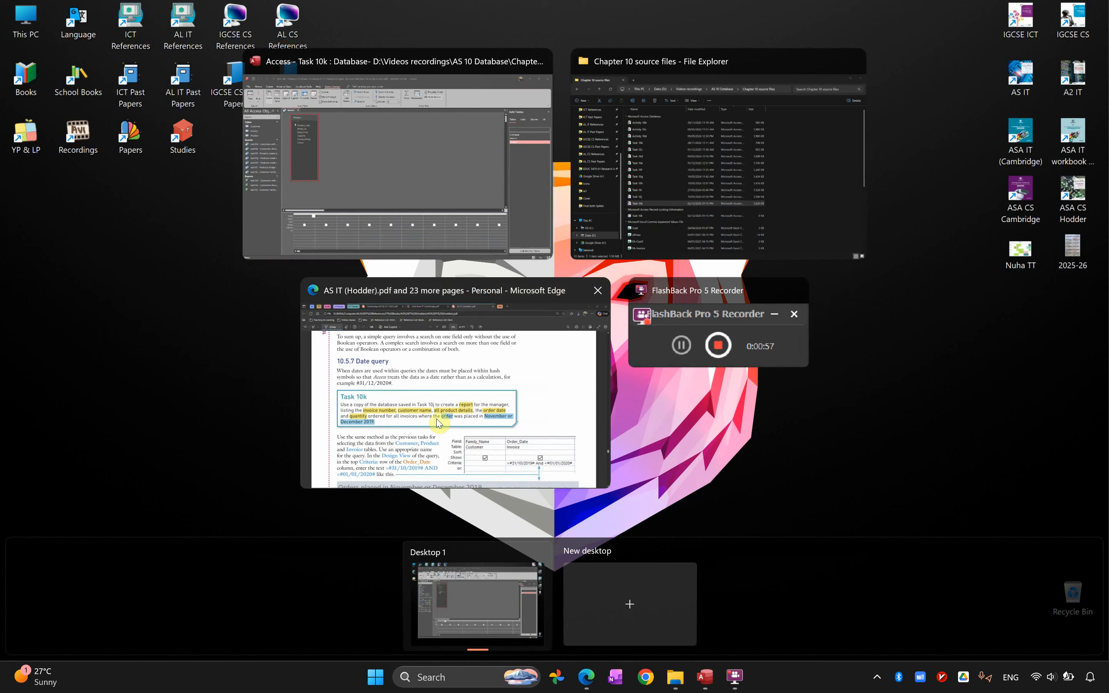
click(539, 386)
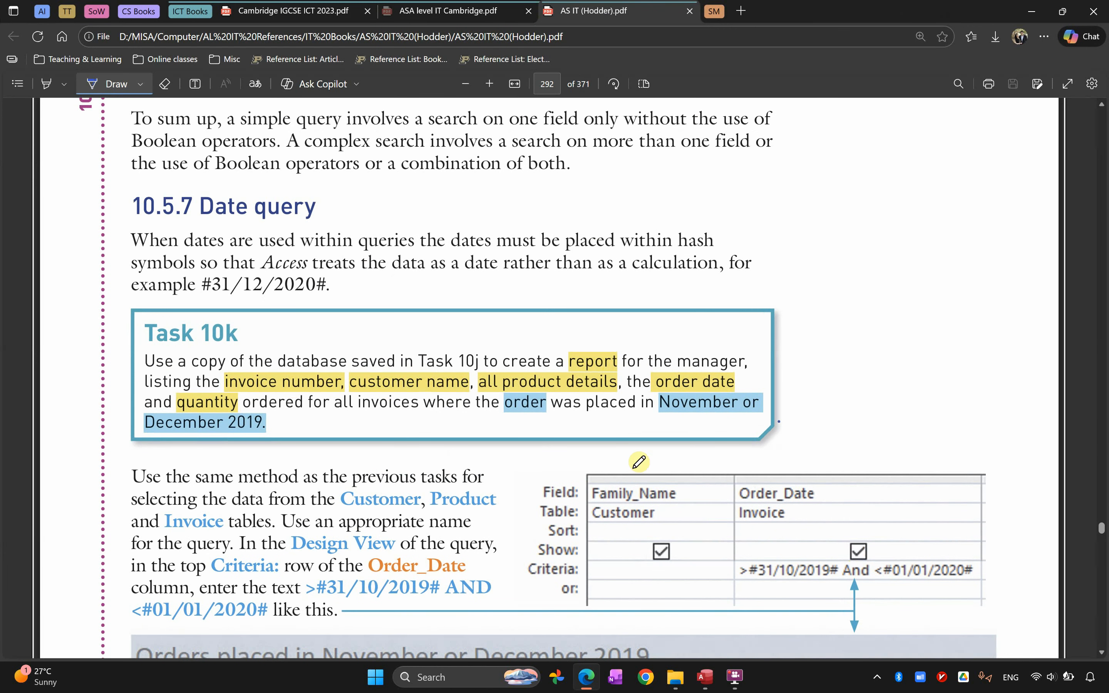
key(alt+Tab)
key(alt+Tab)
key(alt+Tab)
key(alt+Tab)
key(alt+Tab)
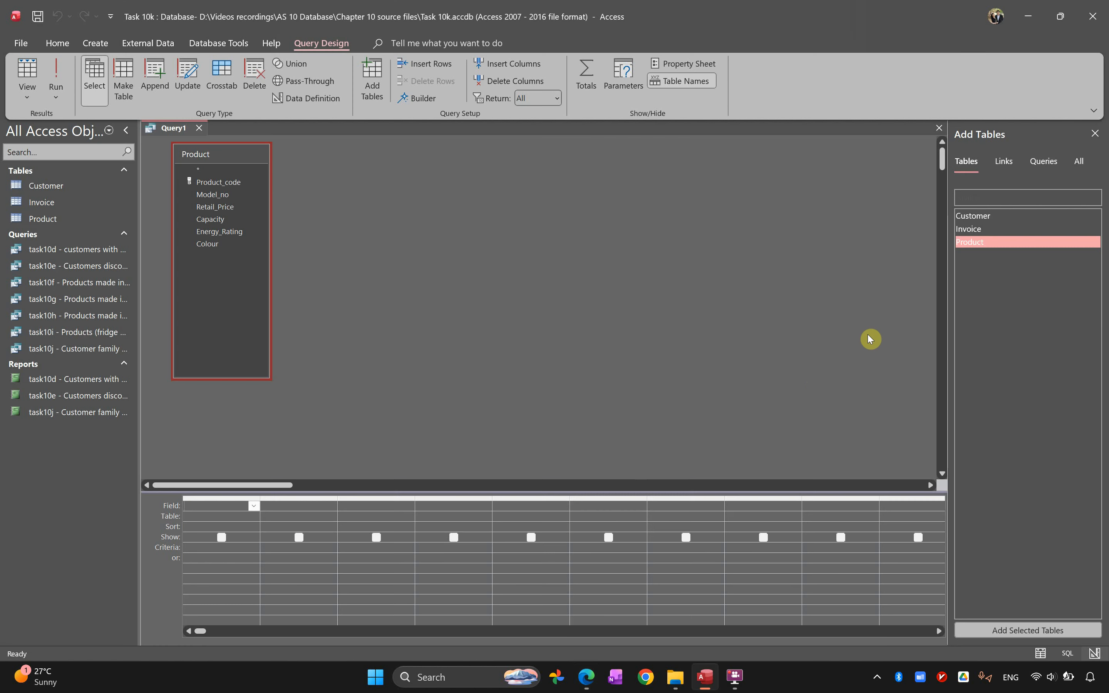
double_click(994, 228)
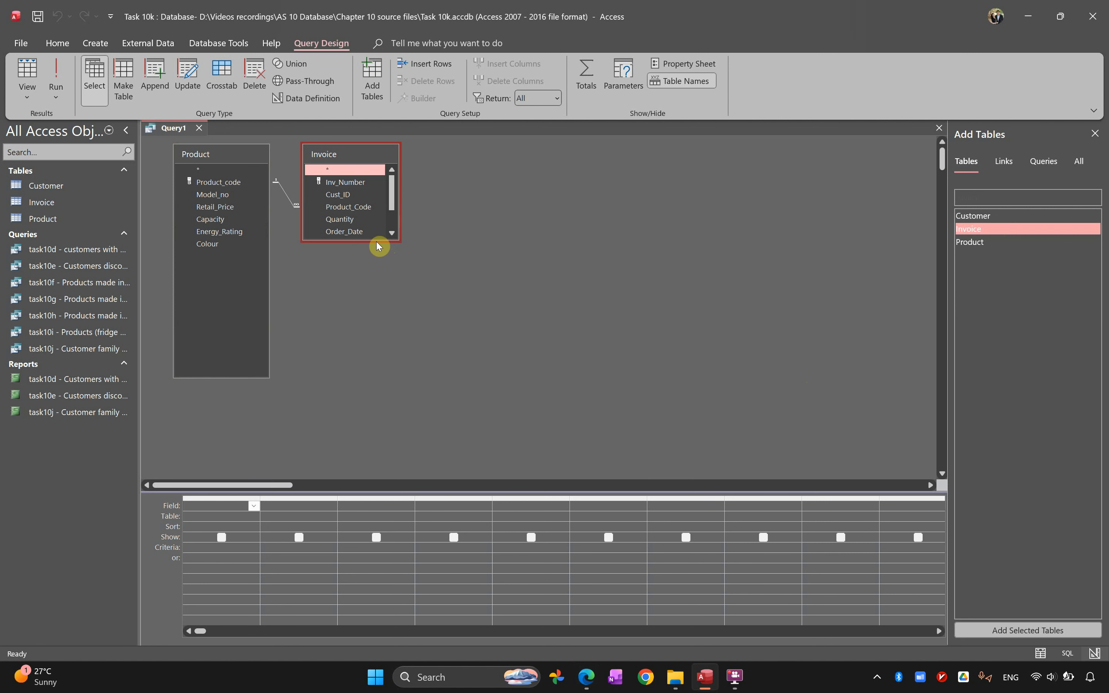
drag(380, 241, 381, 287)
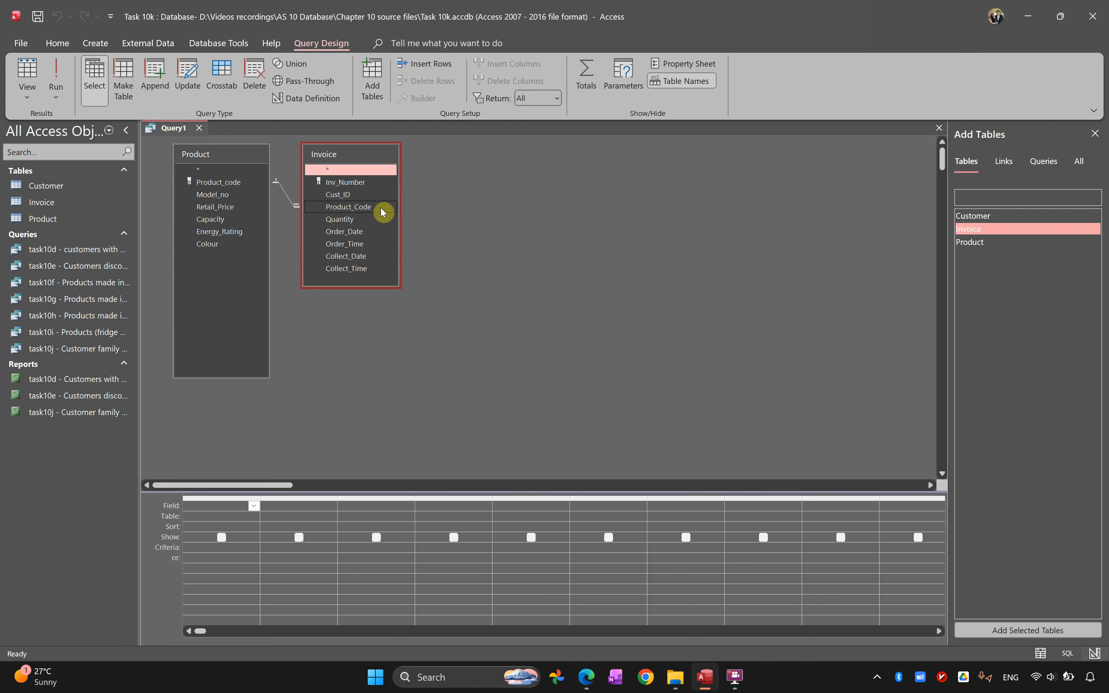
key(alt+Tab)
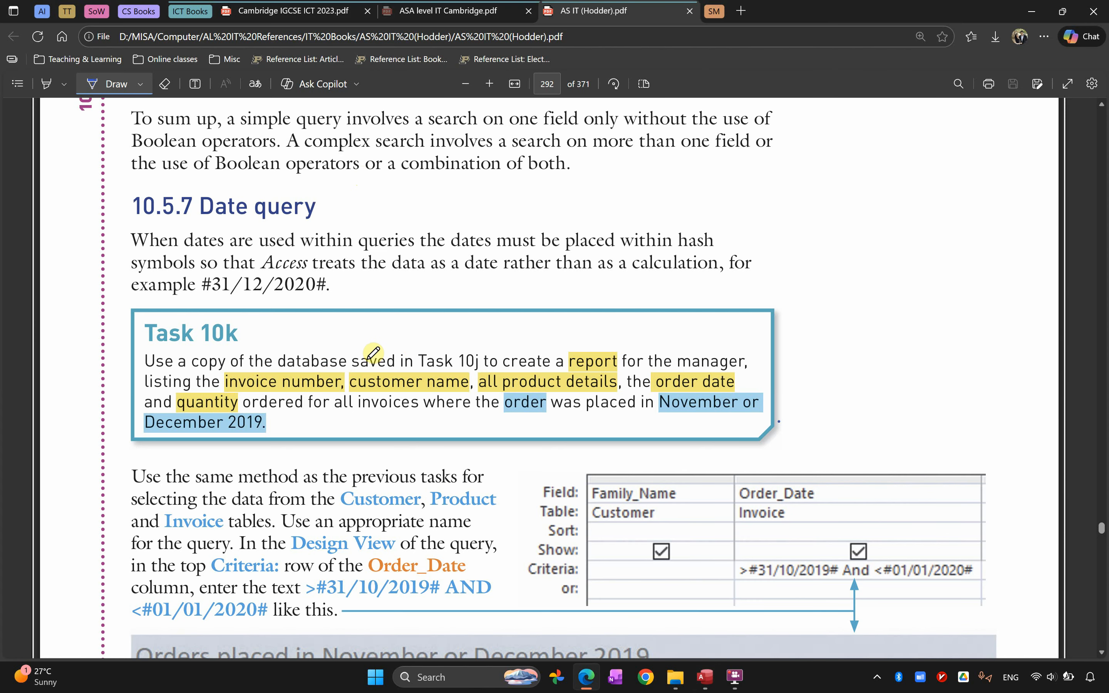
key(alt+Tab)
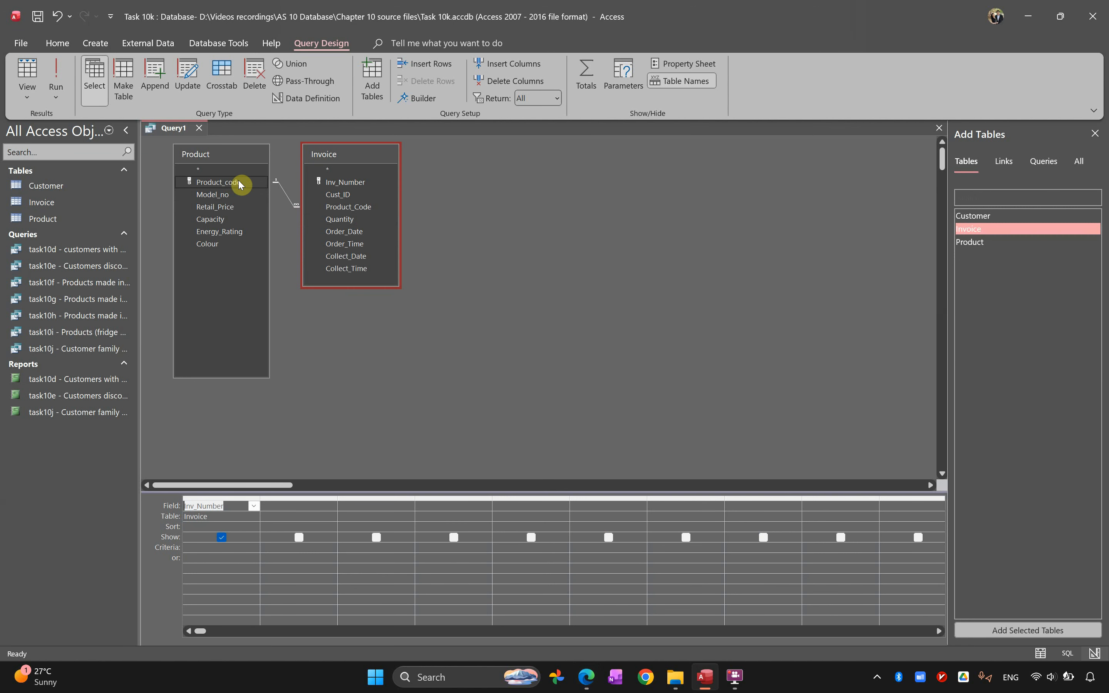
Add the Customer table to the query, enlarge its field list and include the GivenName and FamilyName fields
double_click(977, 216)
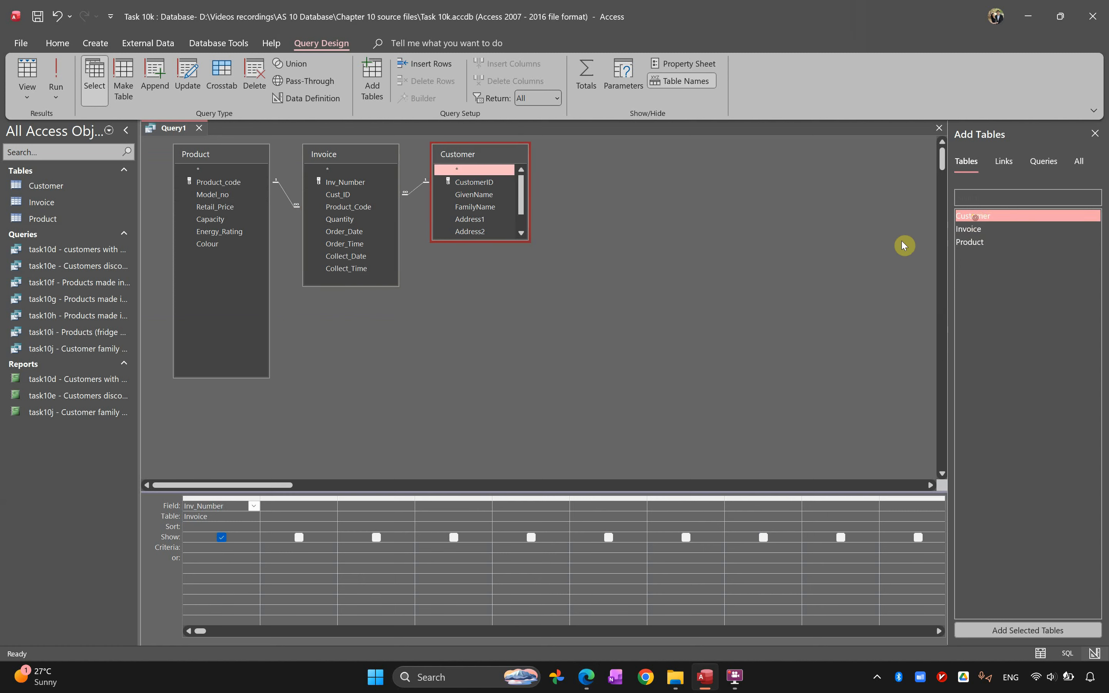
drag(473, 240, 477, 351)
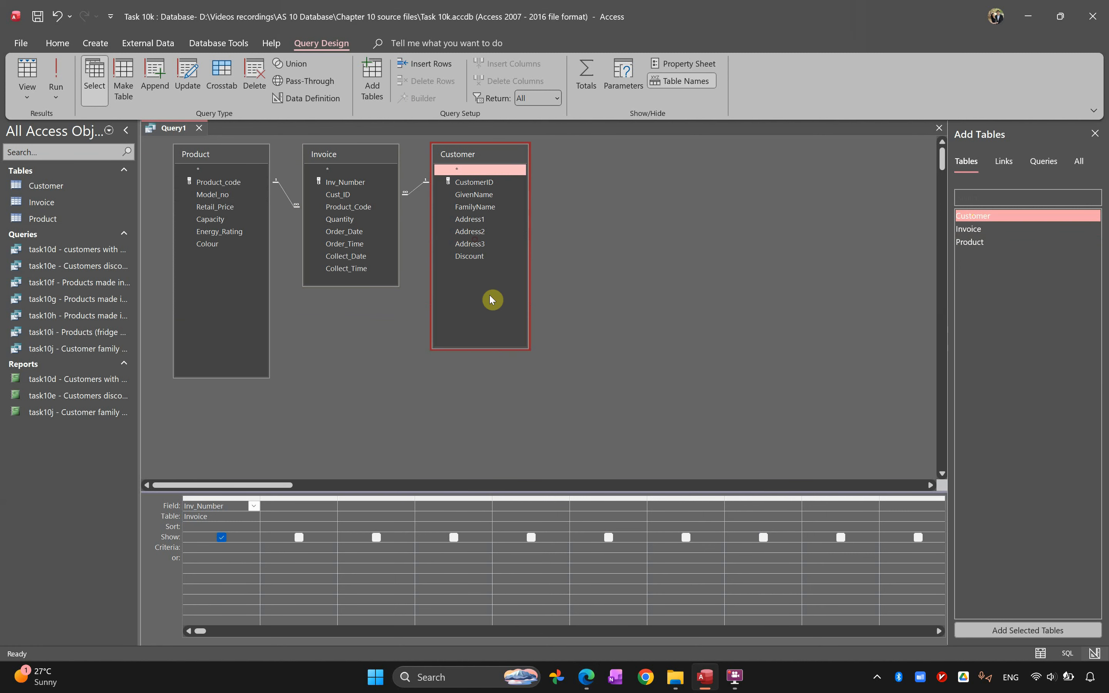
click(485, 196)
double_click(484, 196)
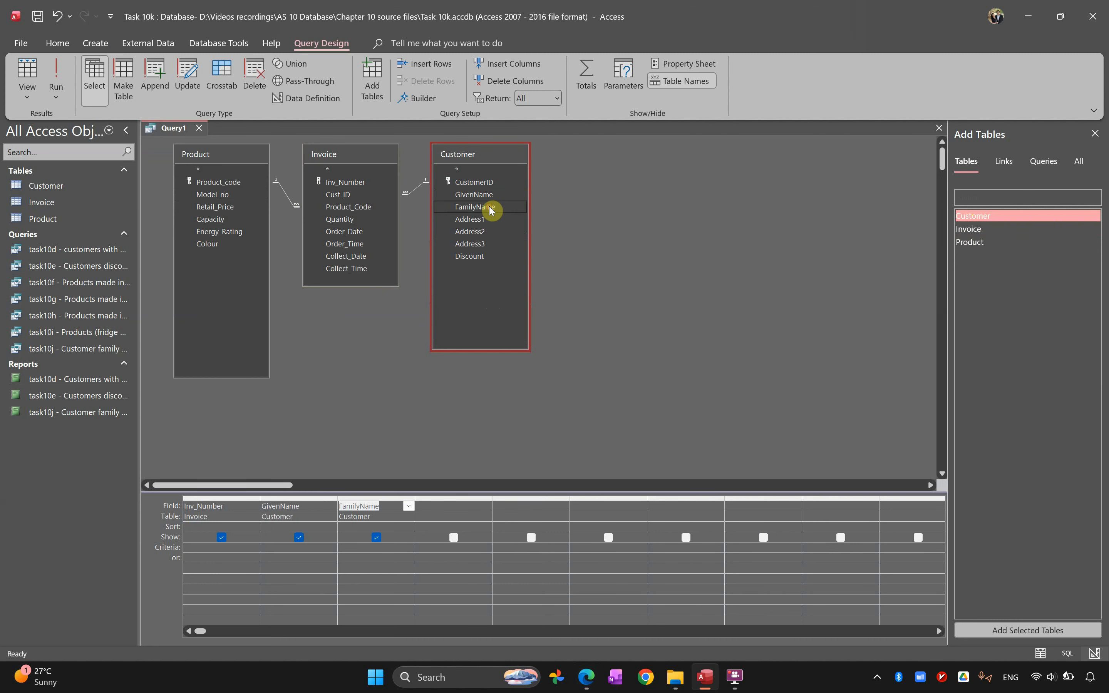
Check the task text and add the Product fields Product_code, Model_no, Retail_Price, Capacity, Energy_Rating and Colour to the query
key(alt+Tab)
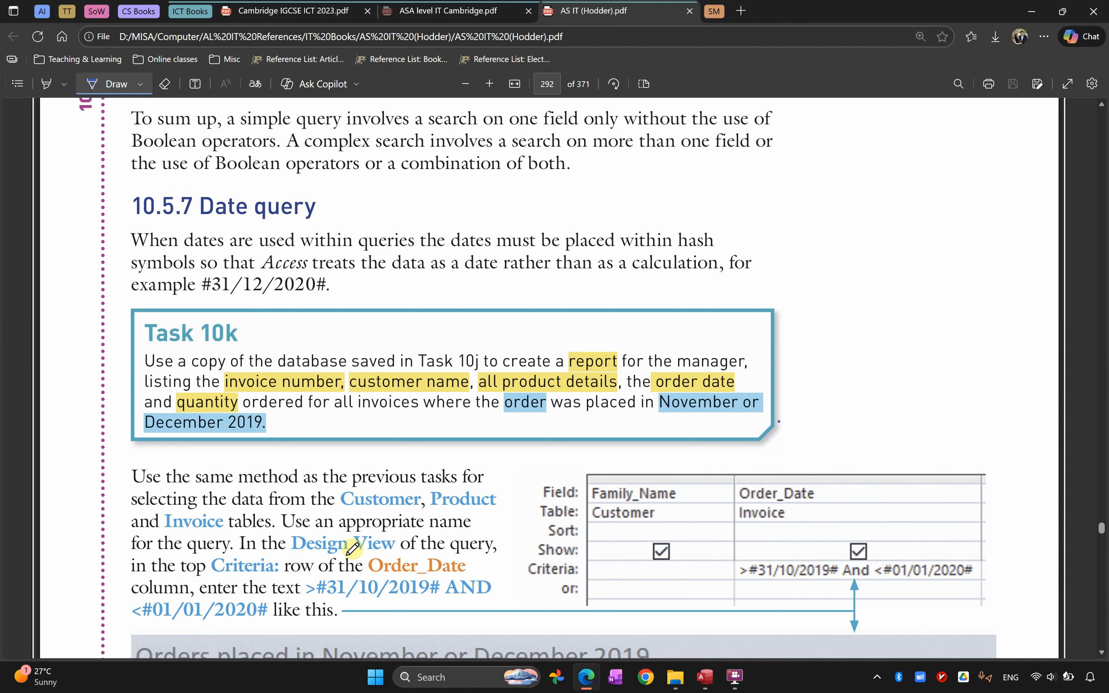
key(alt+Tab)
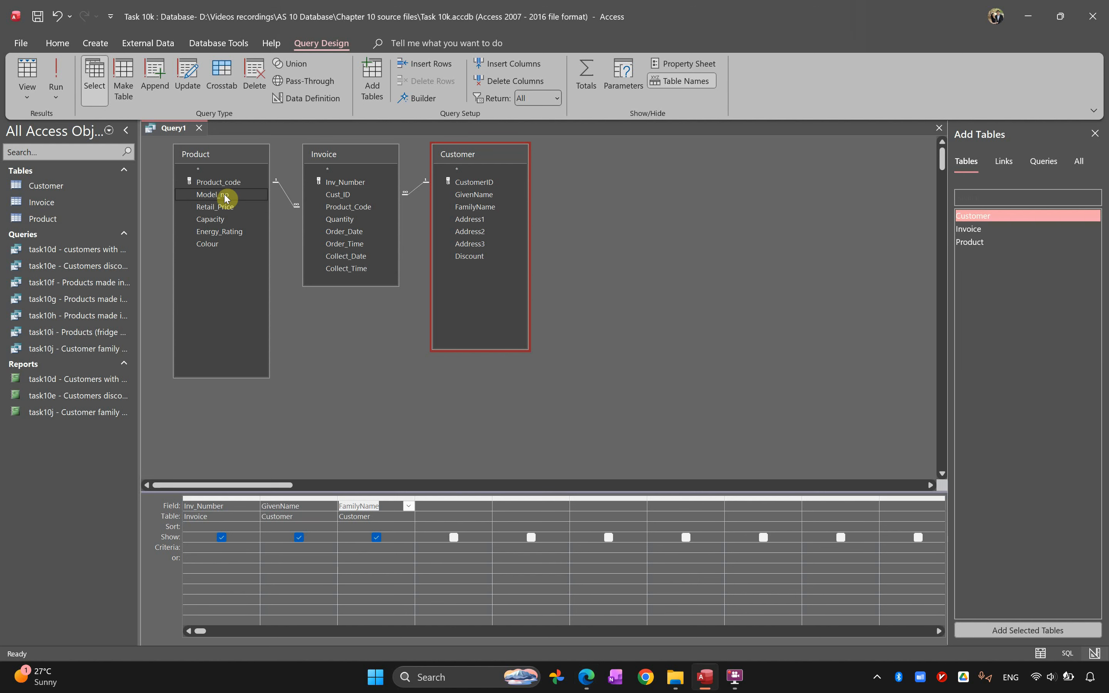
click(222, 188)
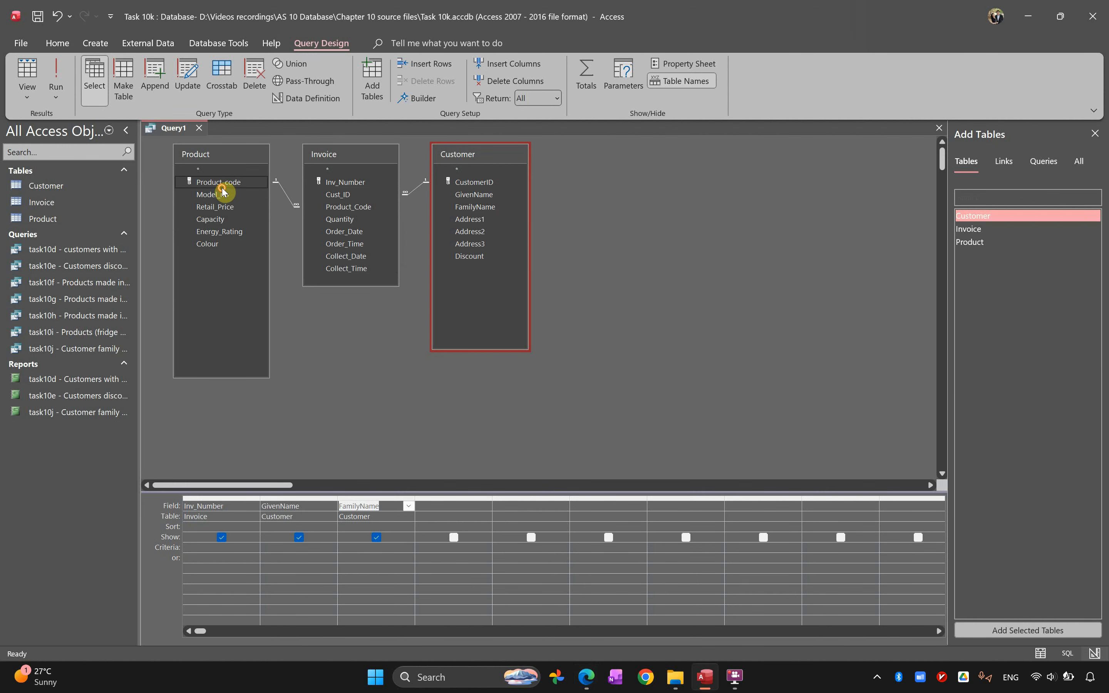
click(212, 190)
double_click(211, 184)
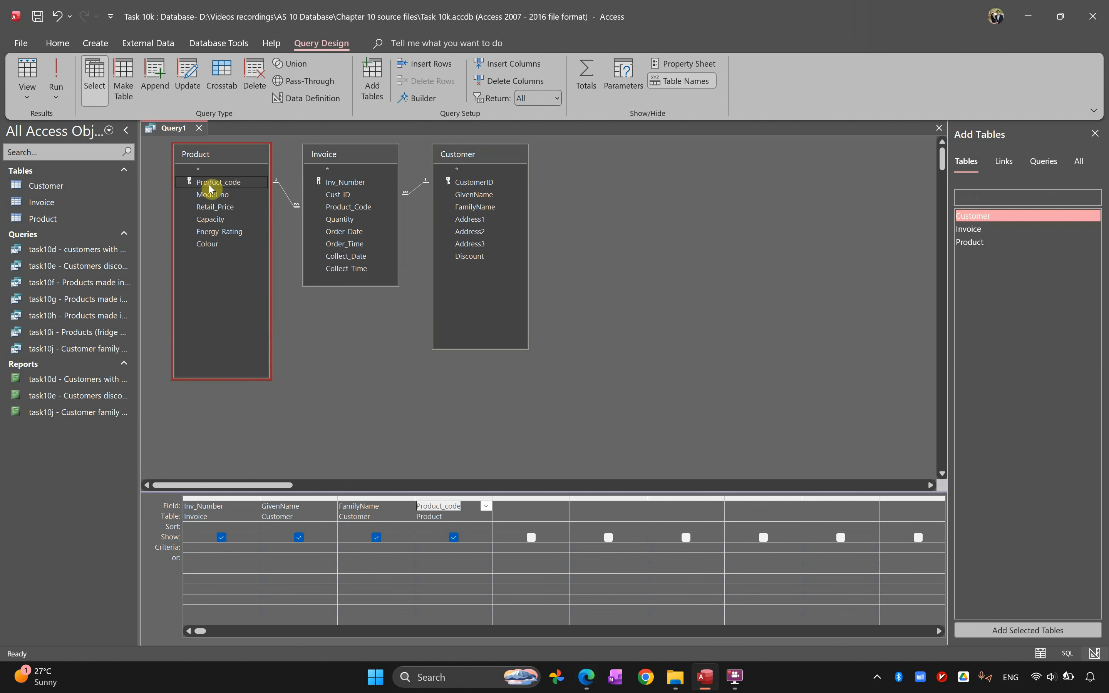
double_click(220, 196)
double_click(219, 207)
double_click(220, 220)
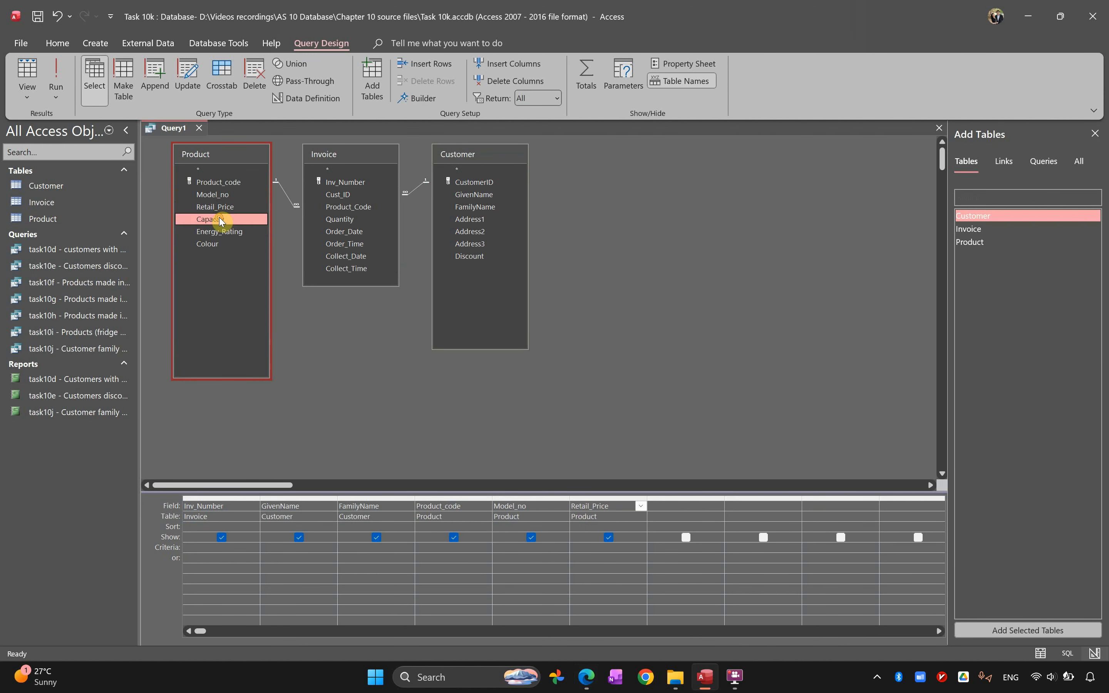
double_click(218, 231)
double_click(217, 245)
Check the remaining required fields in the task and add Order_Date and Quantity from the Invoice table to the query
key(alt+Tab)
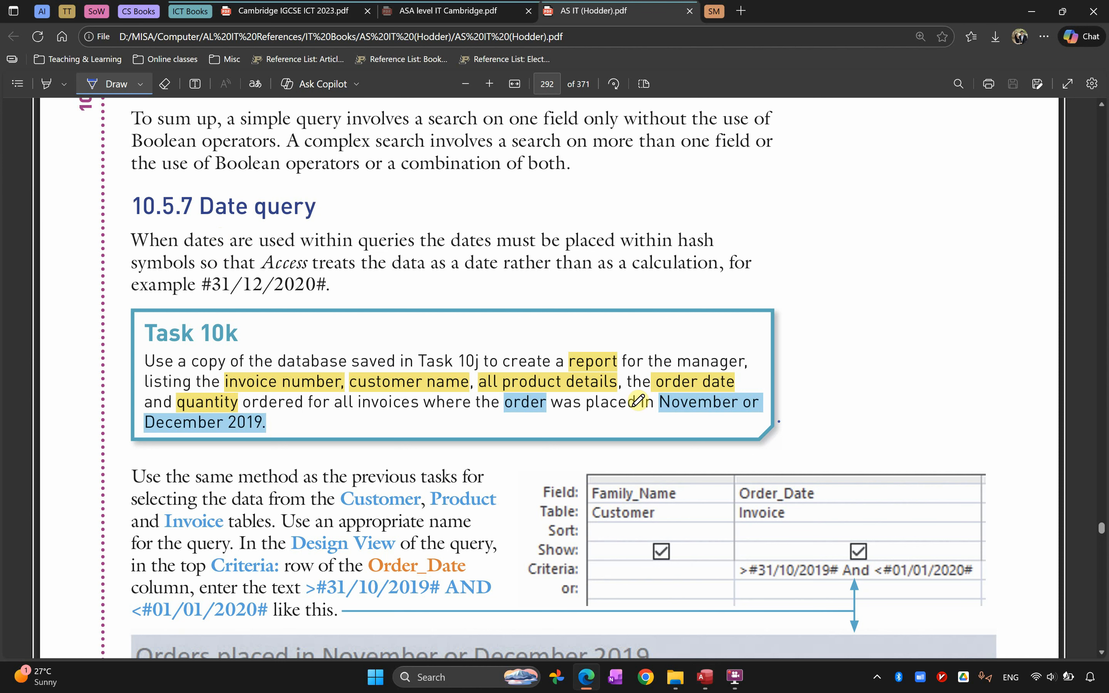
key(alt+Tab)
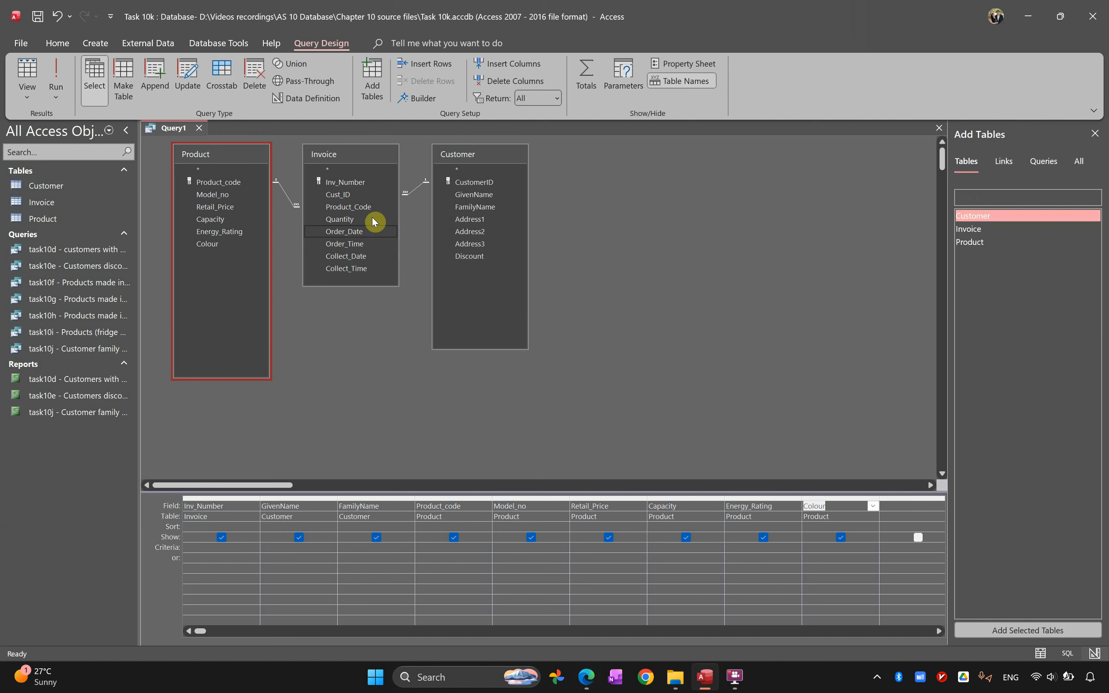
double_click(344, 236)
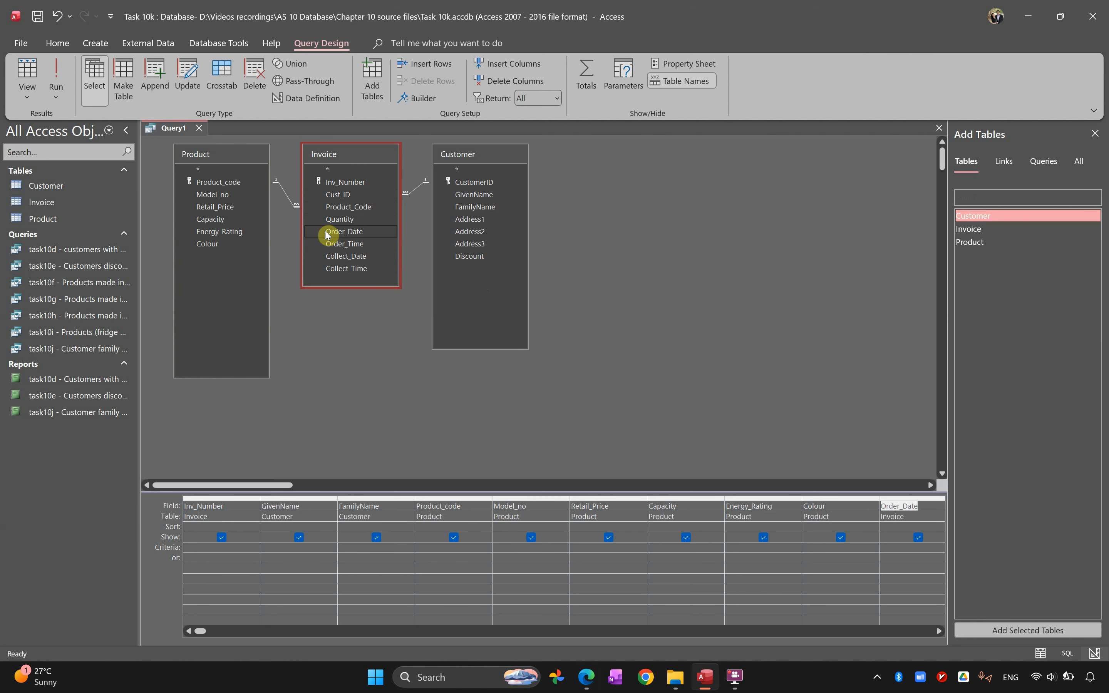
double_click(341, 224)
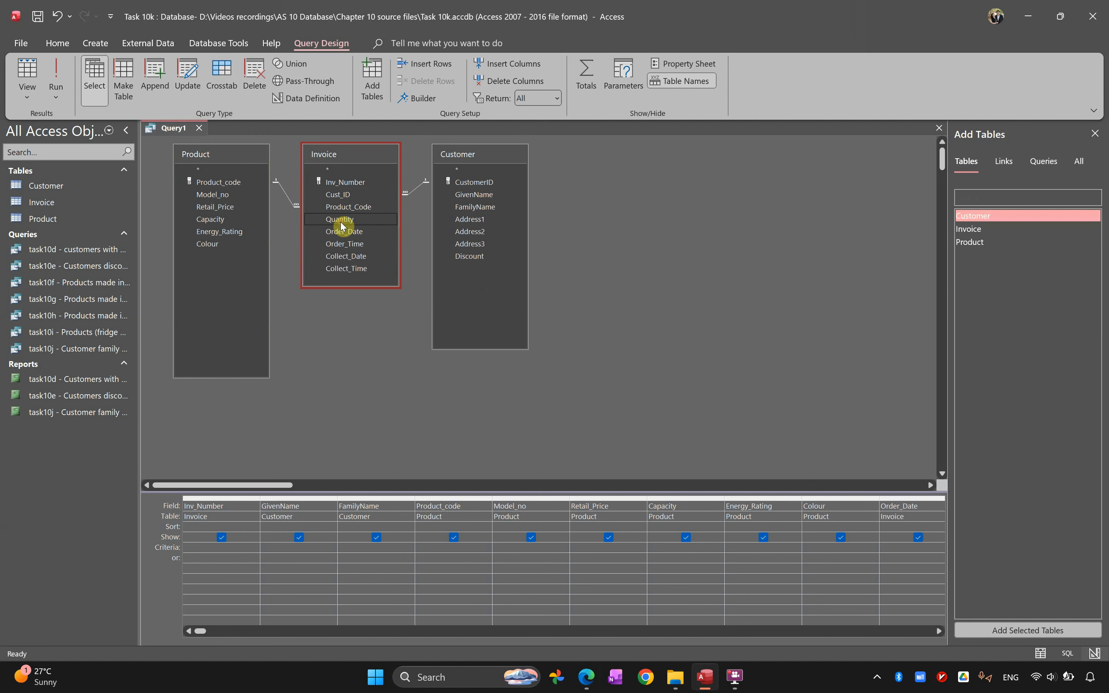
drag(201, 635, 228, 634)
Review the order date condition in the task text and run the query without any criteria
key(alt+Tab)
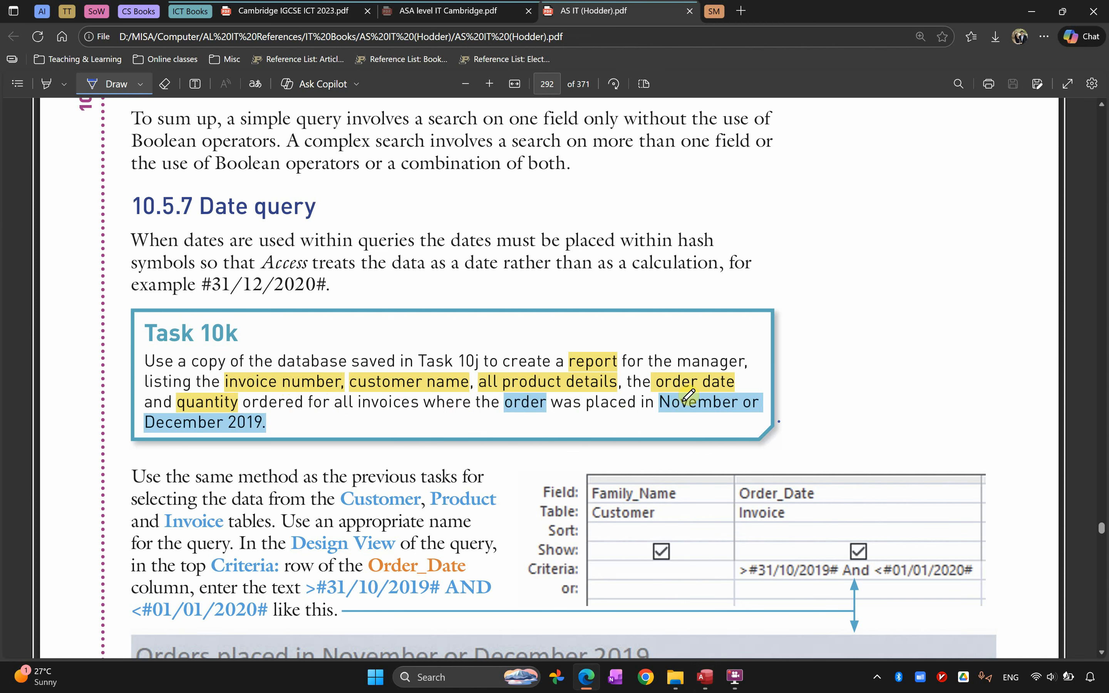
key(alt+Tab)
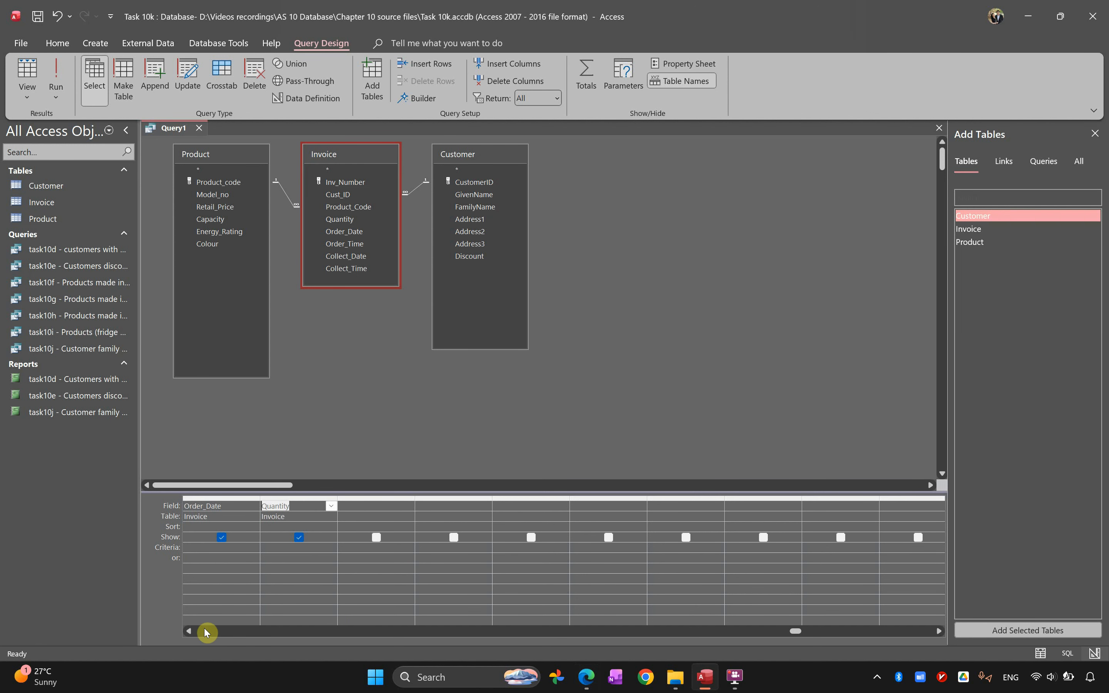
click(189, 631)
click(188, 631)
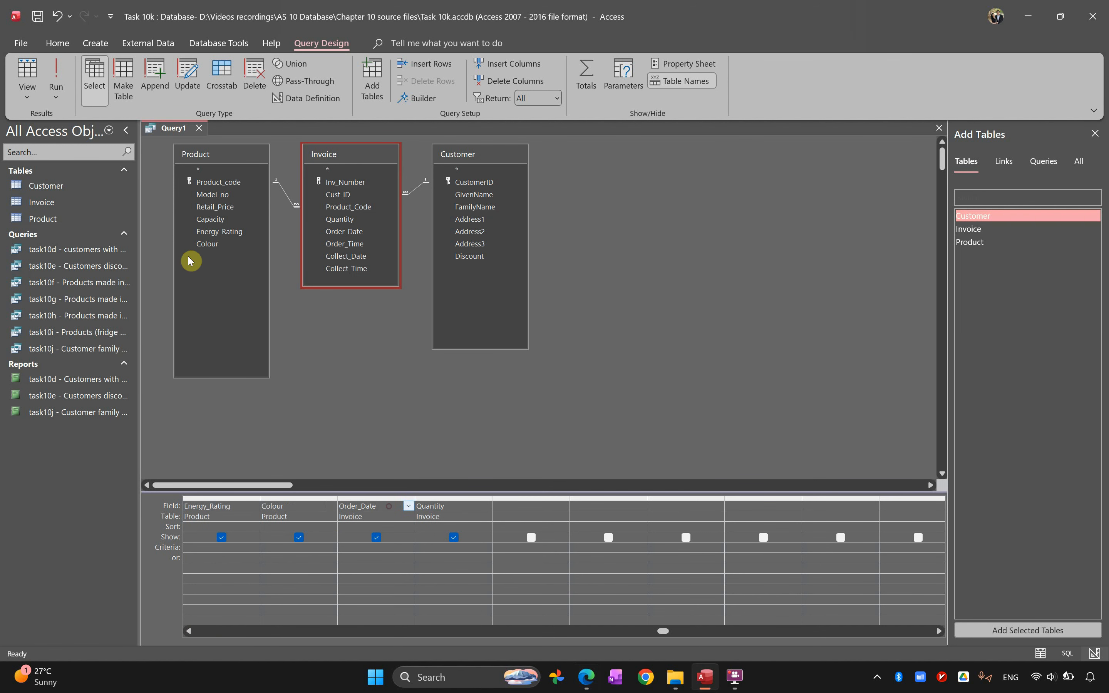
click(55, 74)
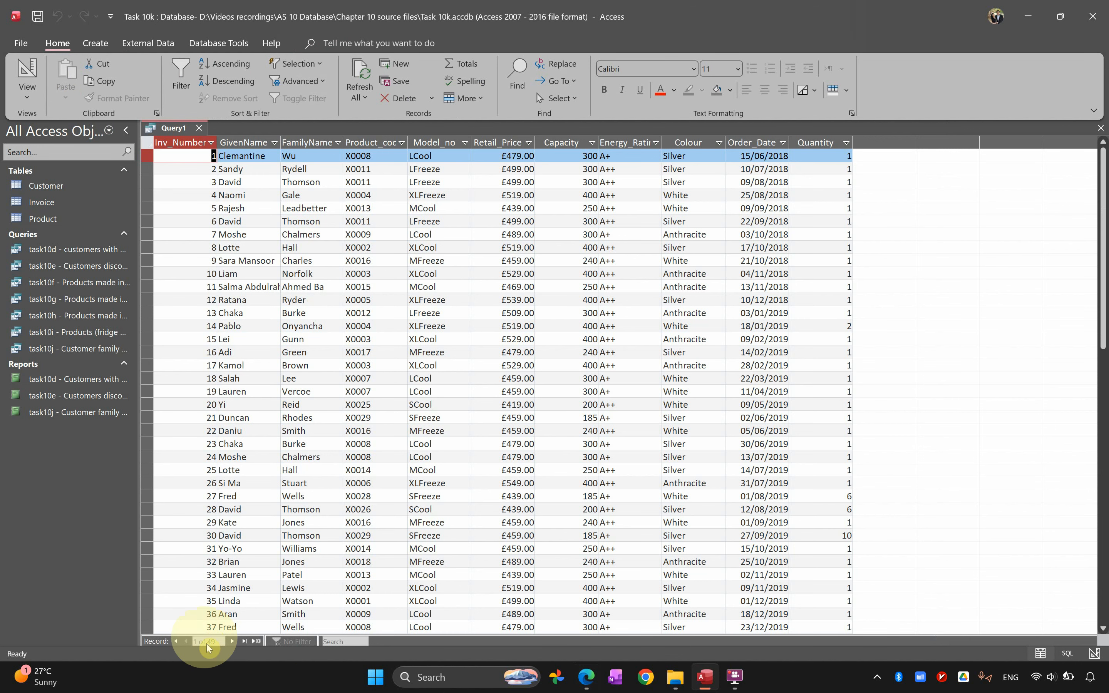
Return the query to Design View and set the Order_Date criterion to >31/Oct/2019
click(18, 67)
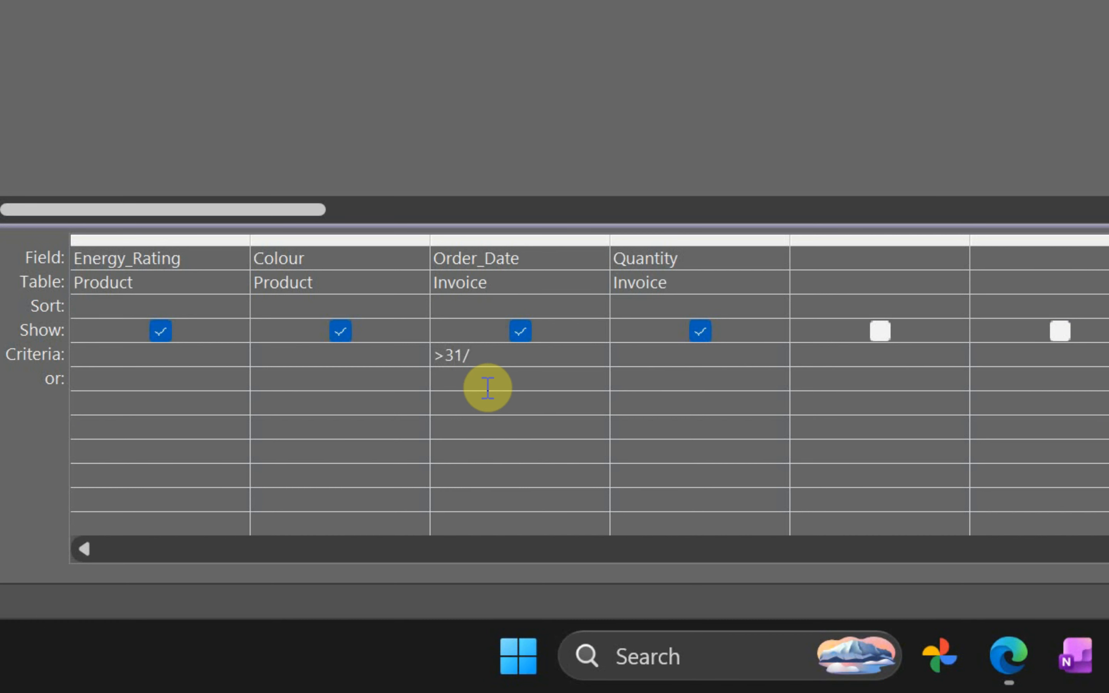
text(ct/2019)
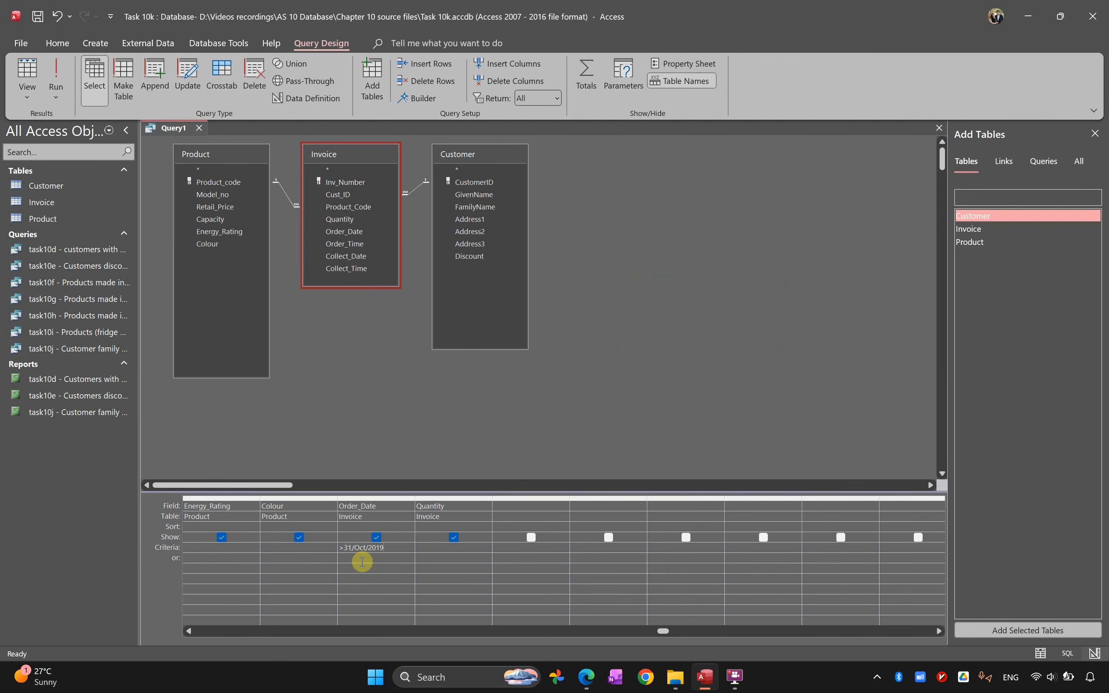
Run the query, return to Design View and extend the Order_Date criterion with and <1/1/2020
click(56, 78)
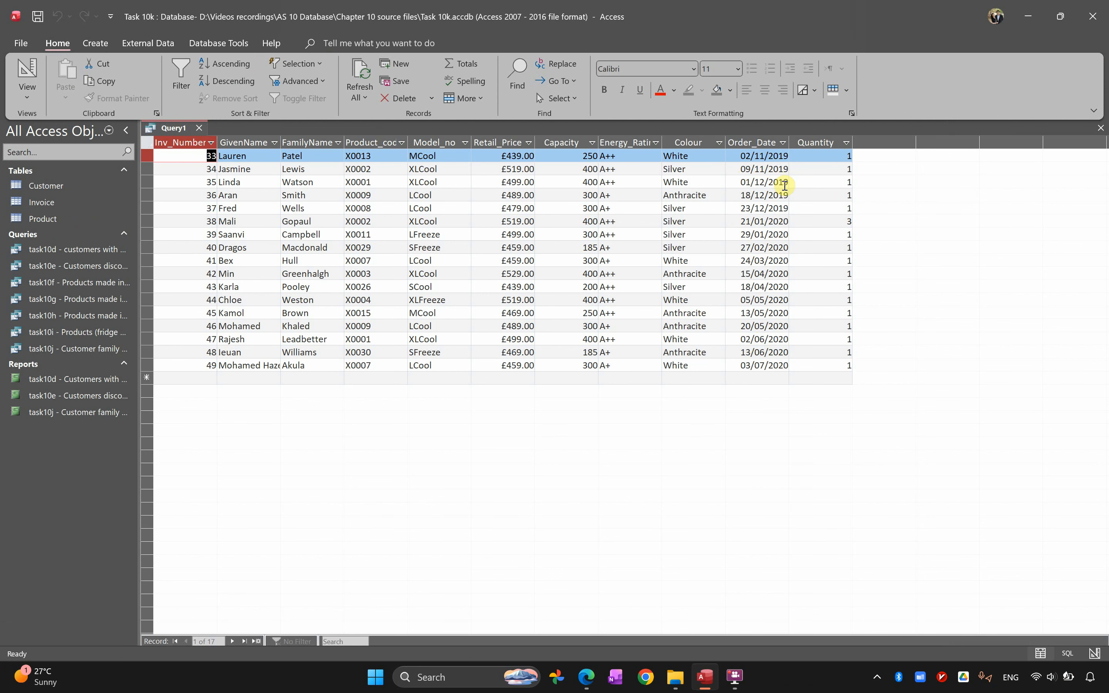
click(27, 73)
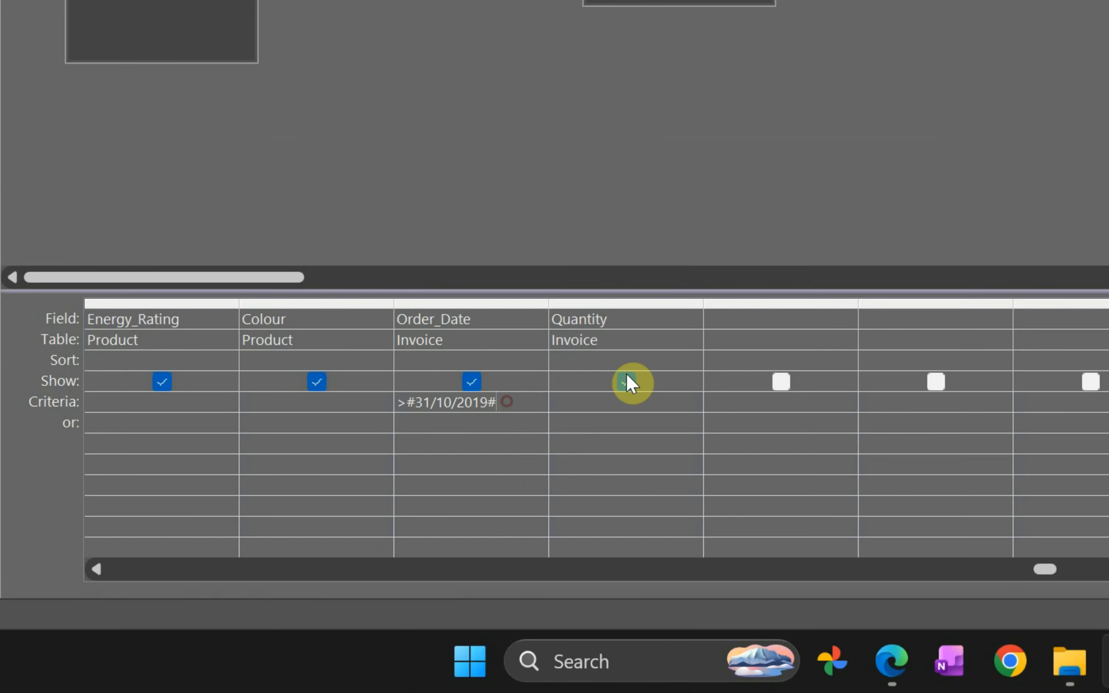
text(and <)
text(1/1/)
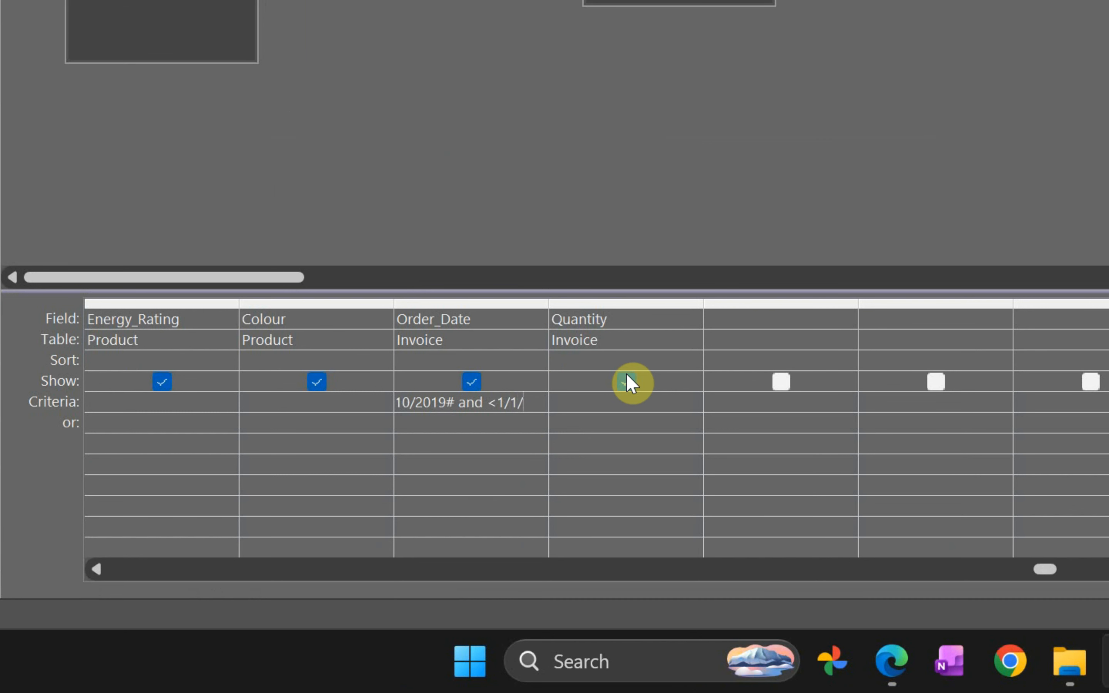
text(2020)
click(627, 382)
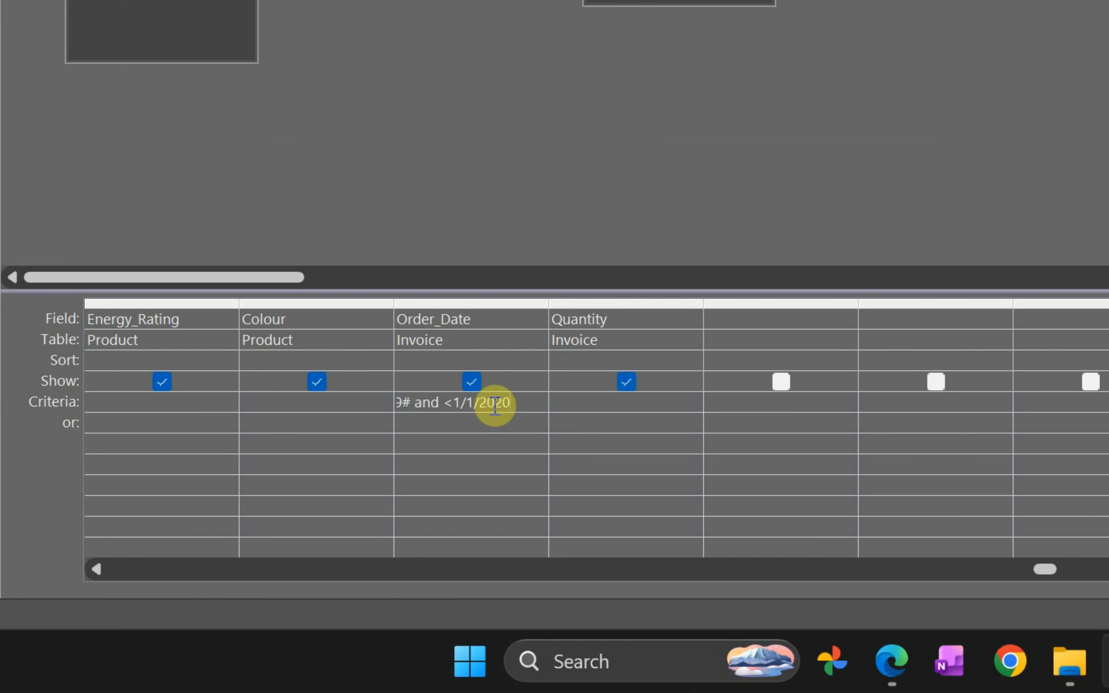
Review both parts of the Order_Date criterion, run the query to check the order dates, and return to Design View
drag(442, 403, 511, 404)
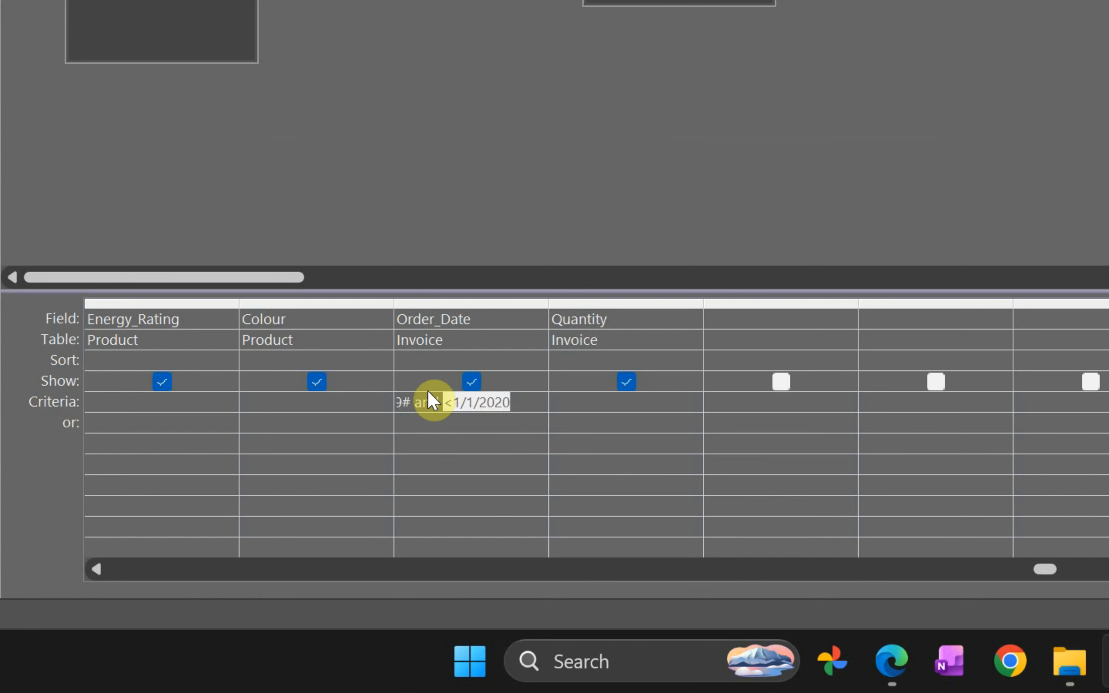
drag(426, 402, 345, 411)
click(420, 404)
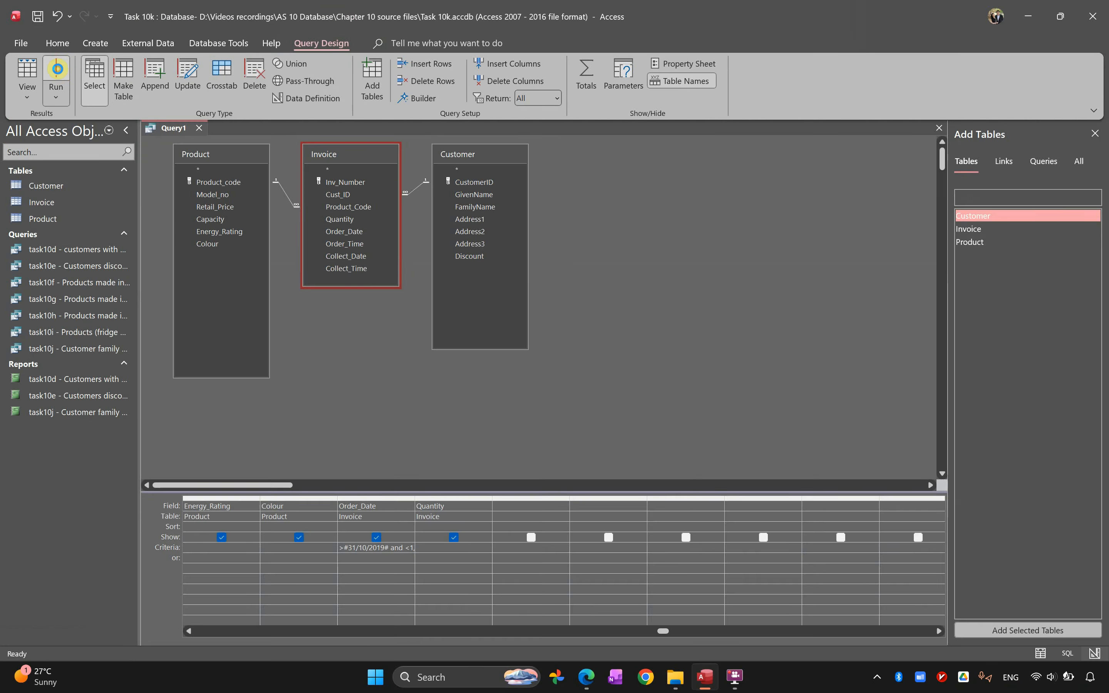
click(60, 75)
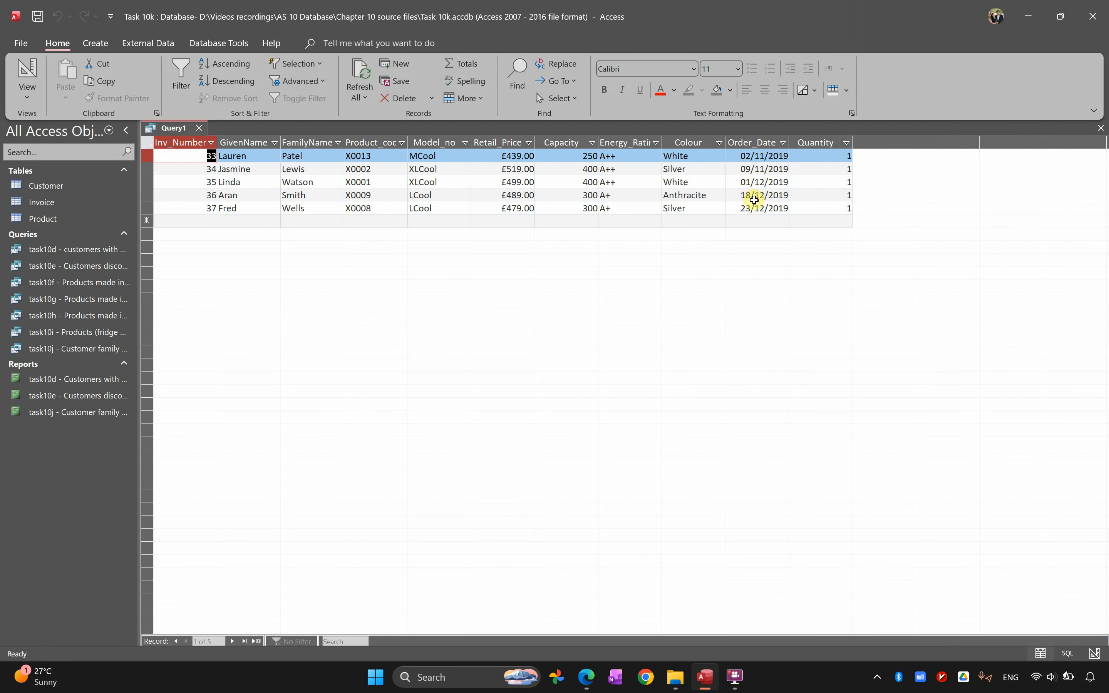
click(27, 71)
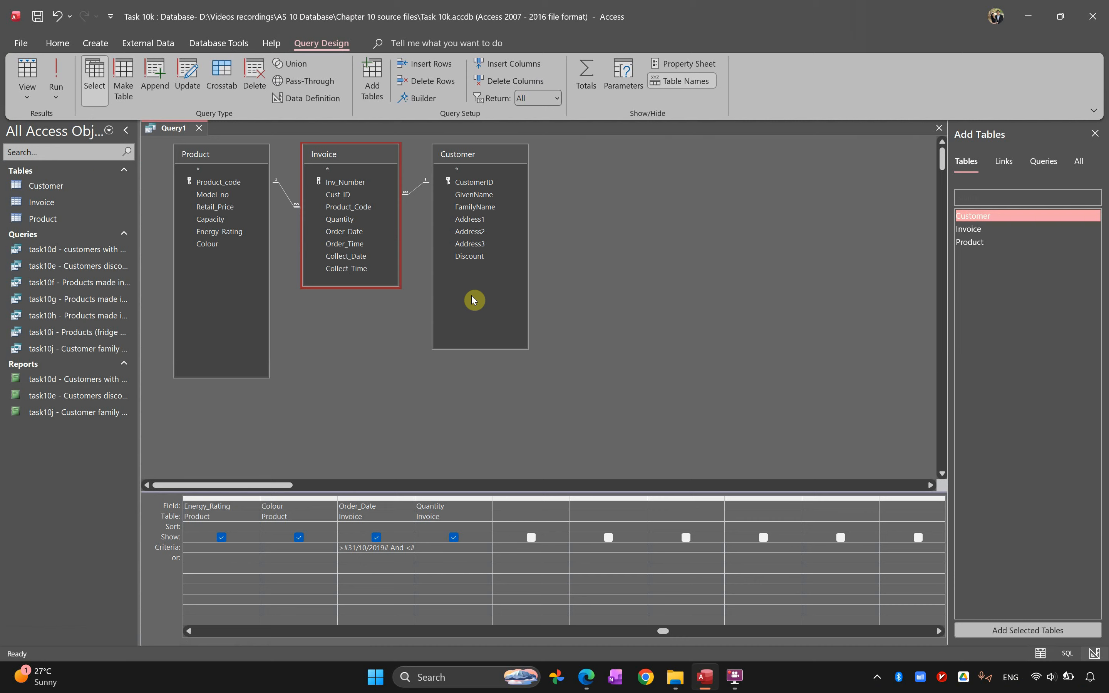
Switch to the textbook PDF in Edge, tick its Order_Date criteria example, check the expected results table, and return to Access
key(alt+Tab)
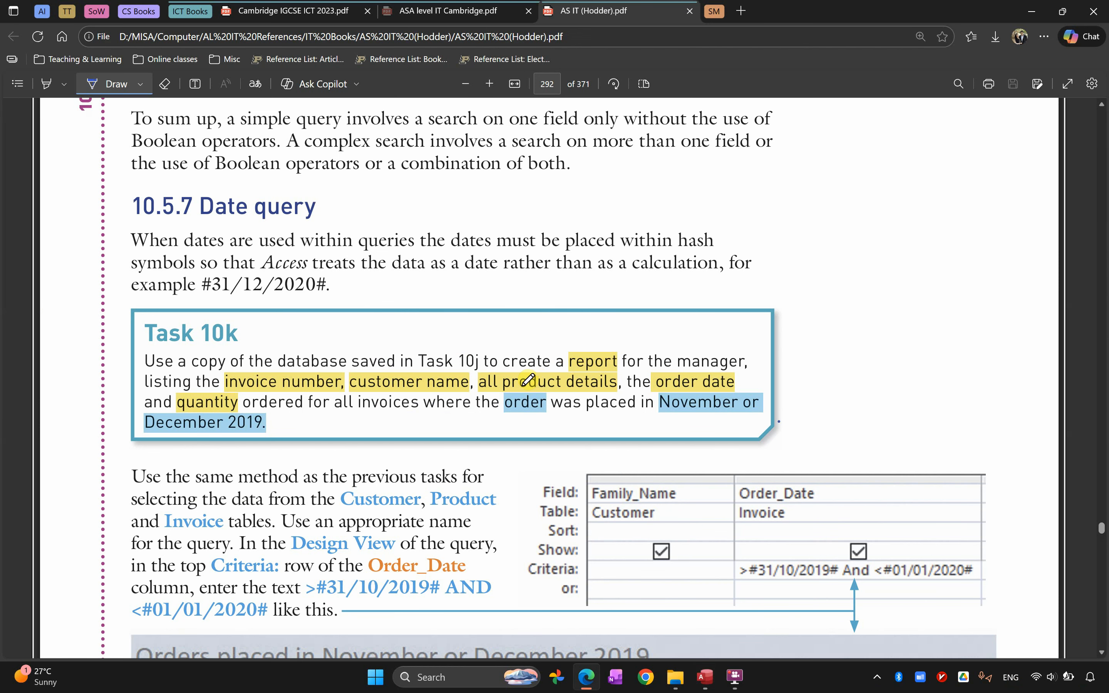
scroll(528, 380, down, 3)
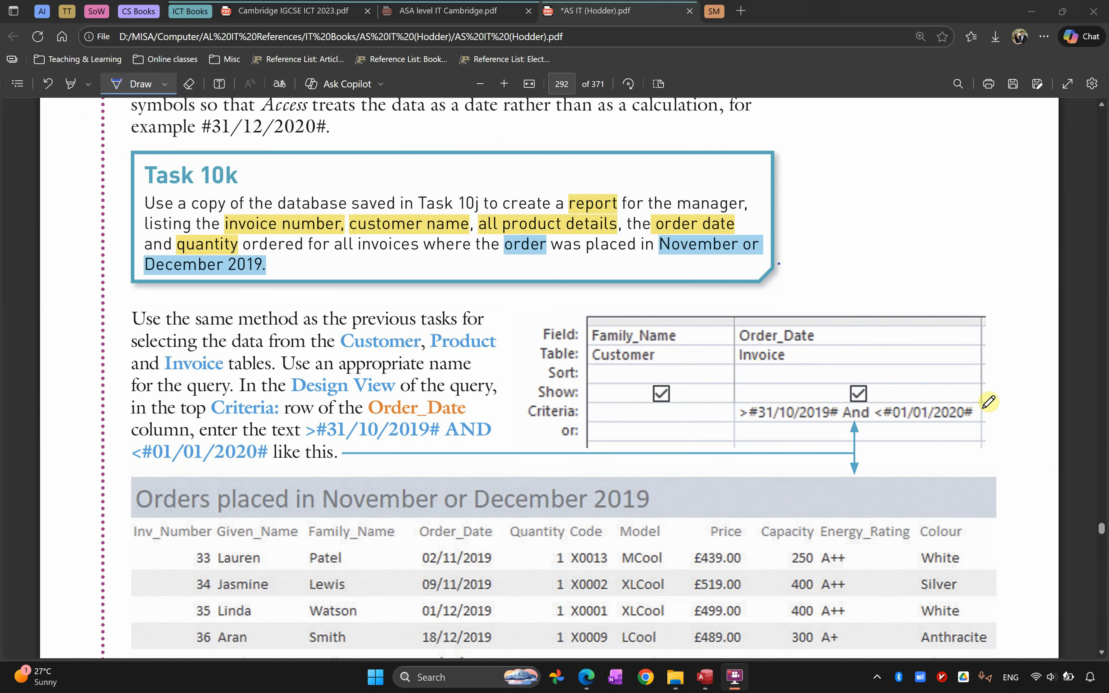
drag(983, 408, 1027, 390)
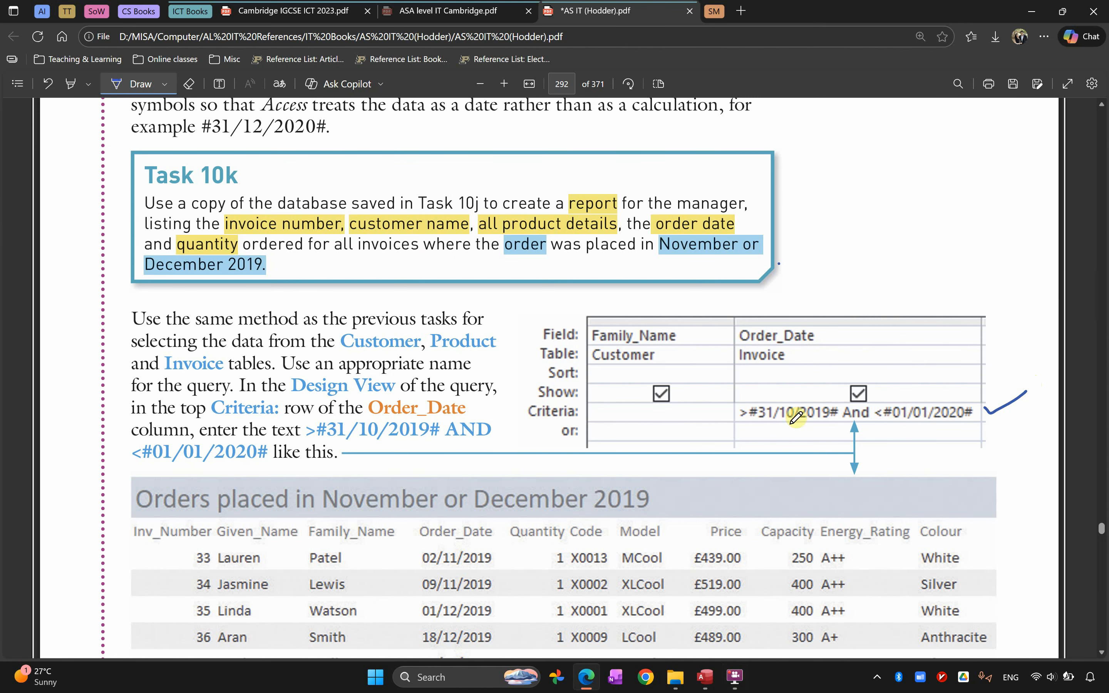
scroll(598, 510, down, 3)
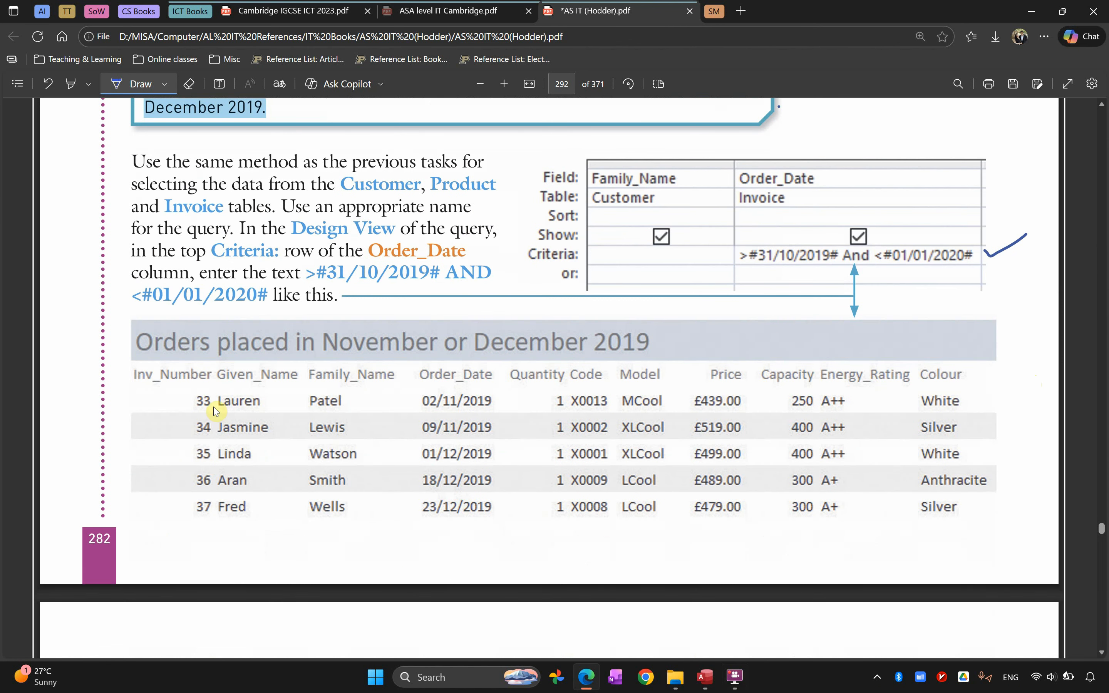
key(alt+Tab)
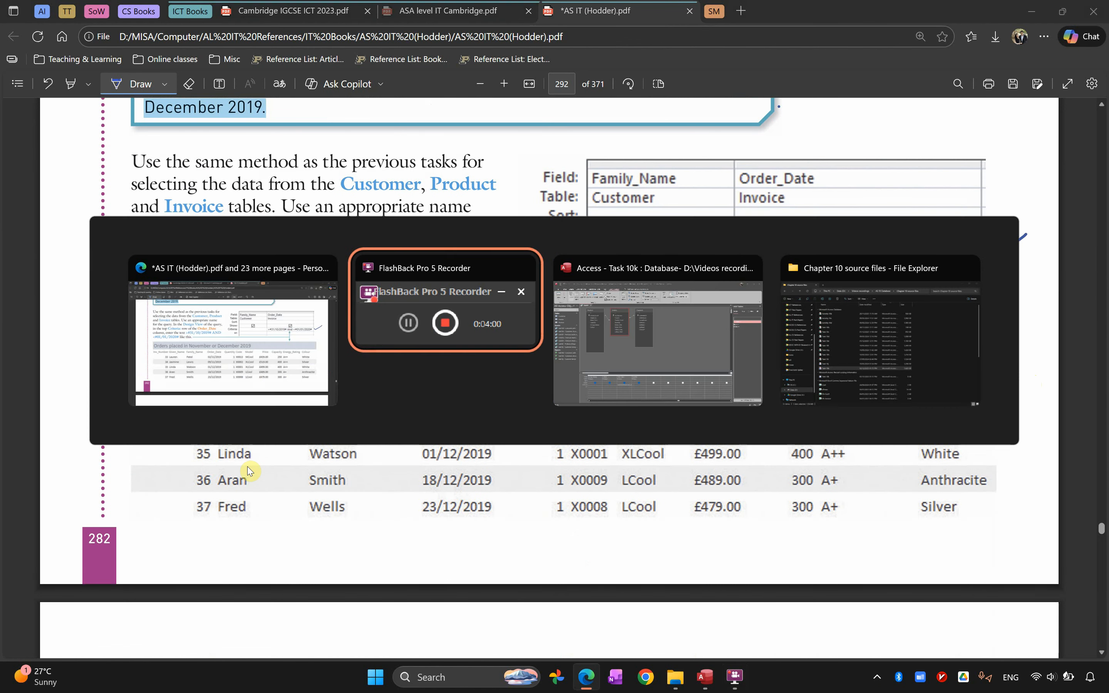
key(alt+Tab)
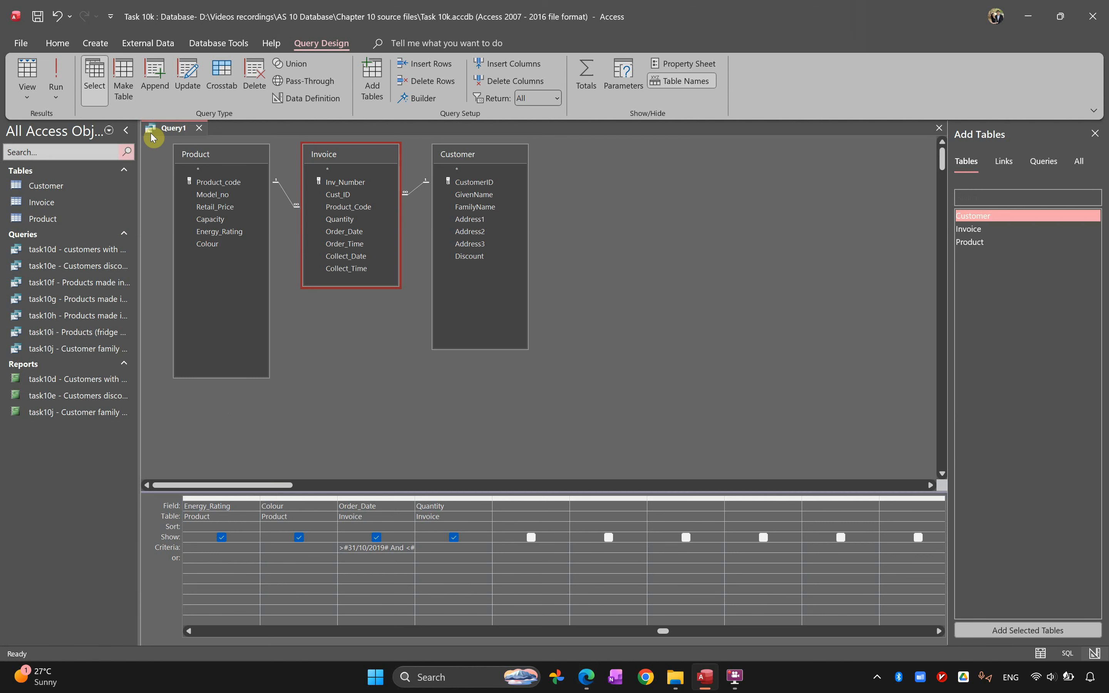
Save the query as task10k - between nov and dec and close it
right_click(173, 133)
click(186, 140)
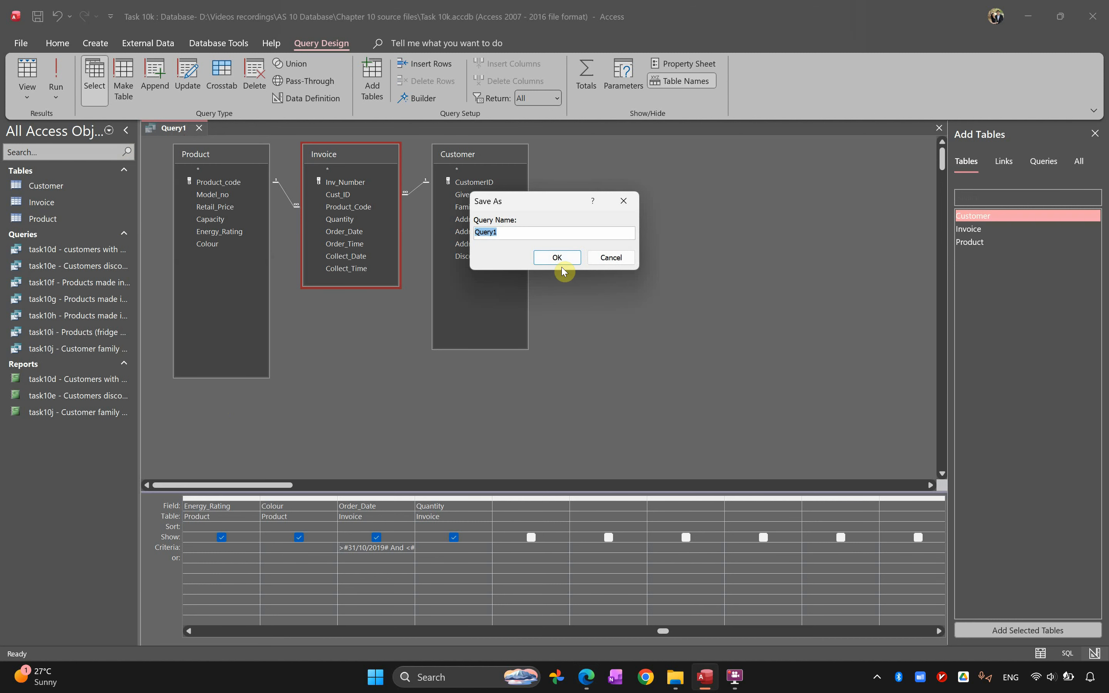
text(task10k - between nov and dec)
key(Return)
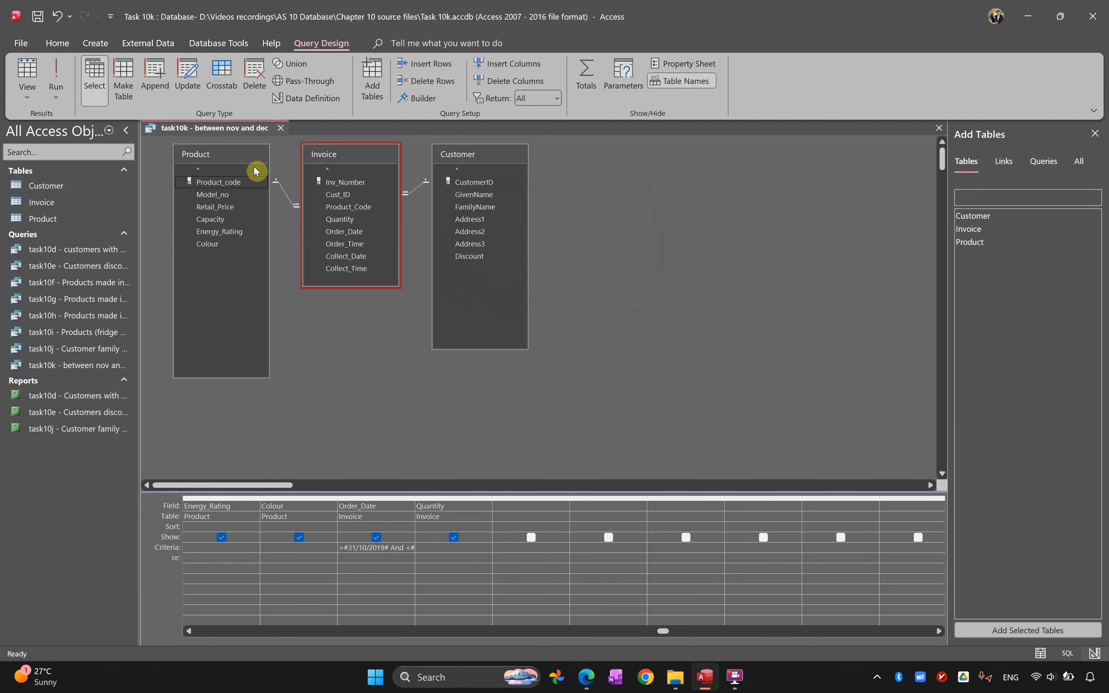
click(280, 128)
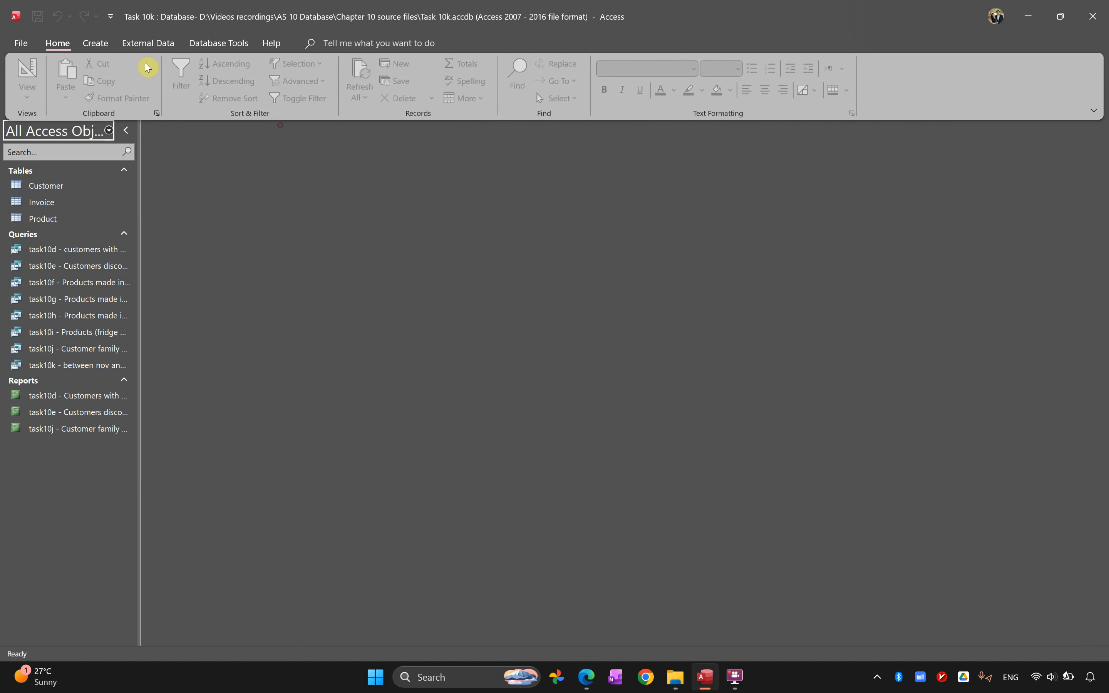
Copy the task10k query's name and start the Report Wizard on that query with all its fields selected
right_click(53, 370)
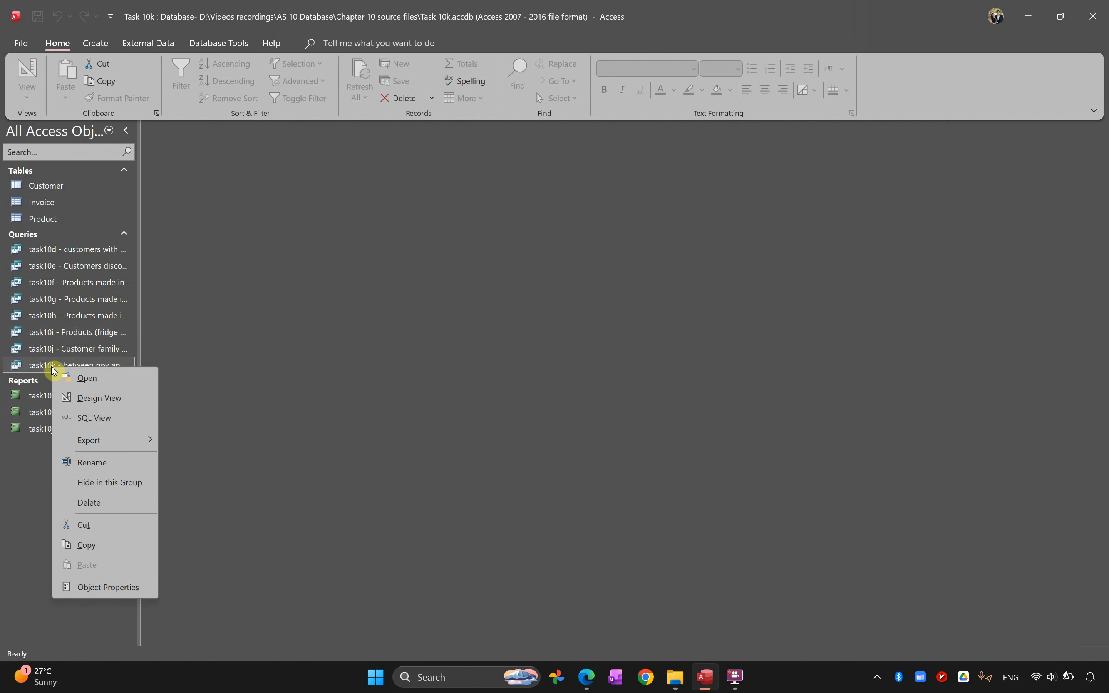
click(102, 462)
key(ctrl+c)
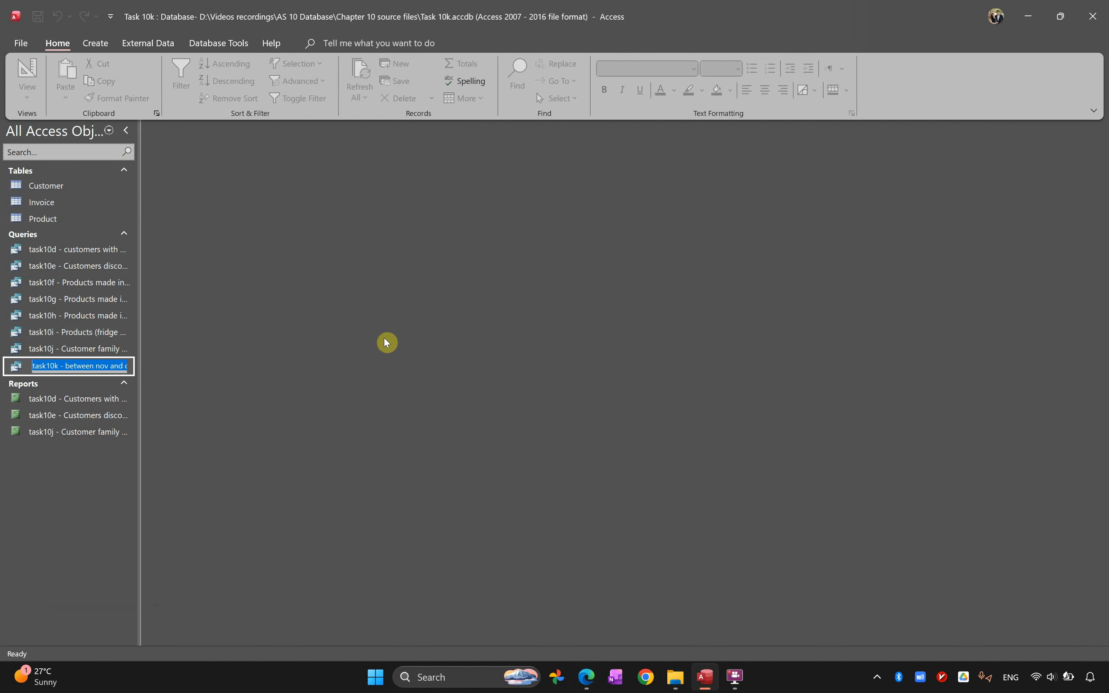
click(82, 46)
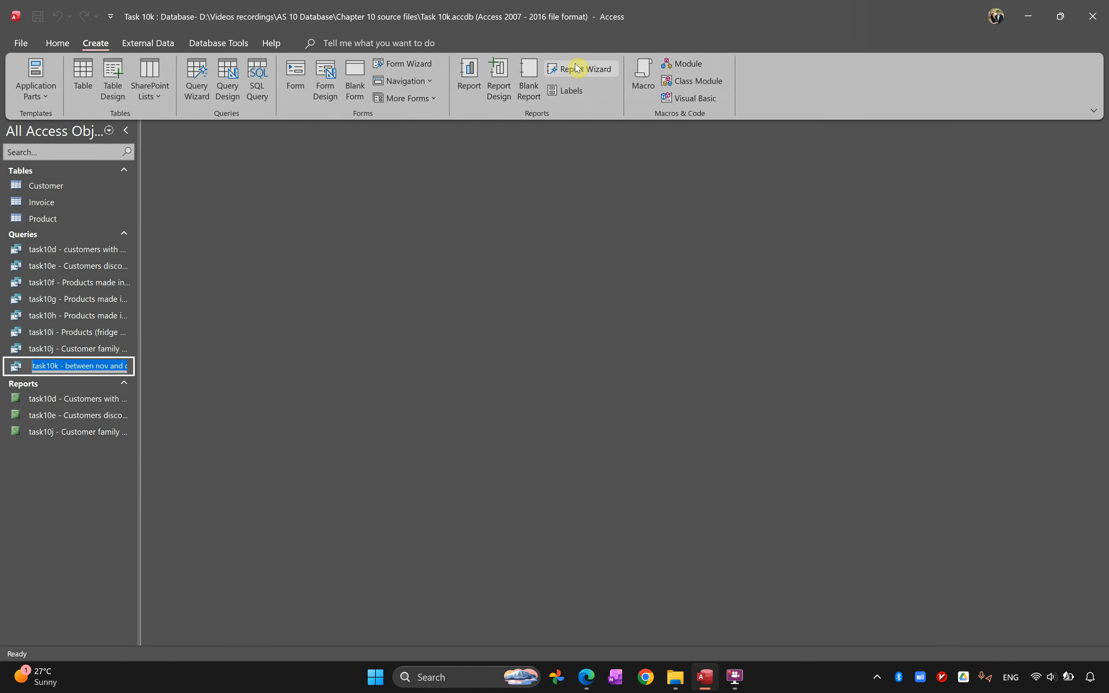
click(596, 75)
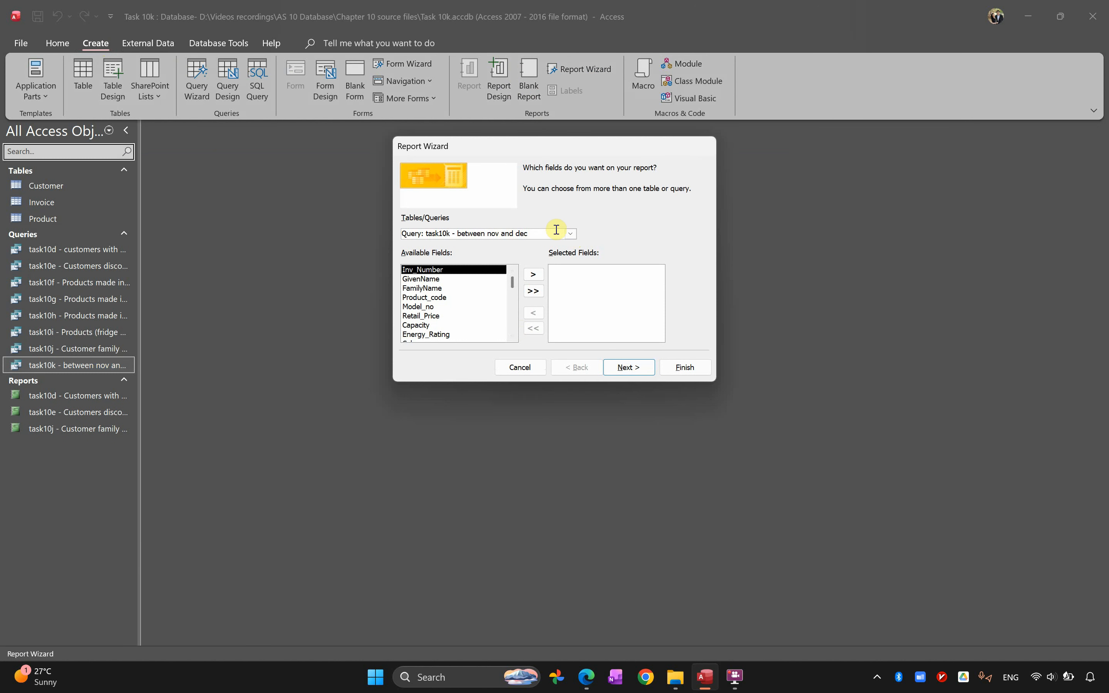
click(534, 292)
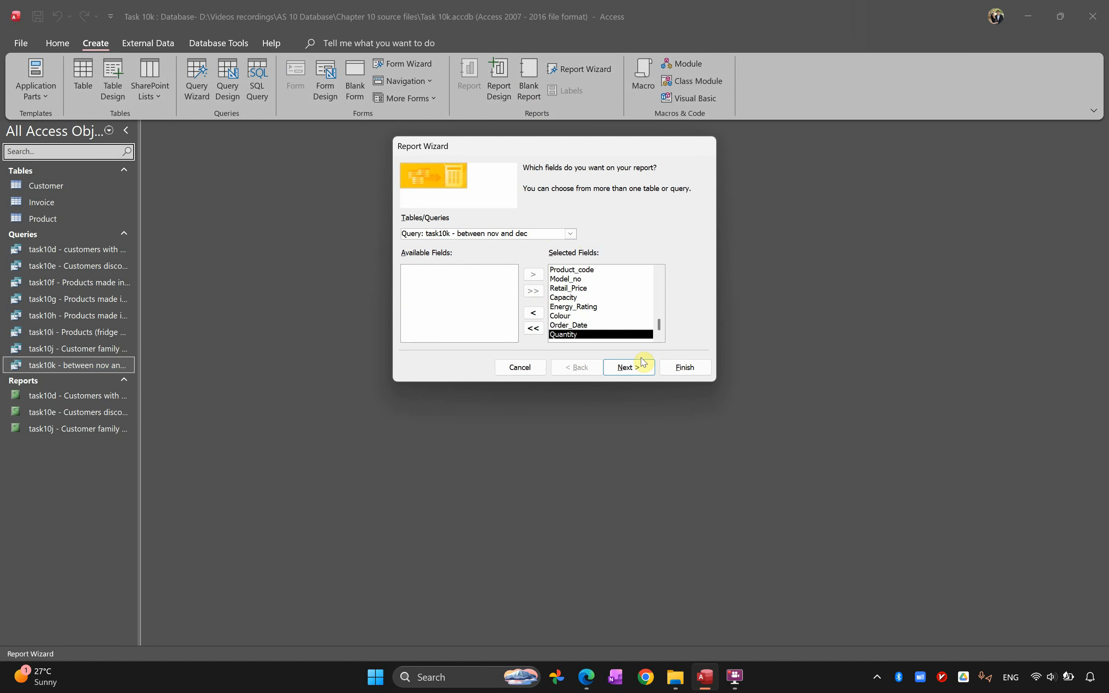
click(618, 373)
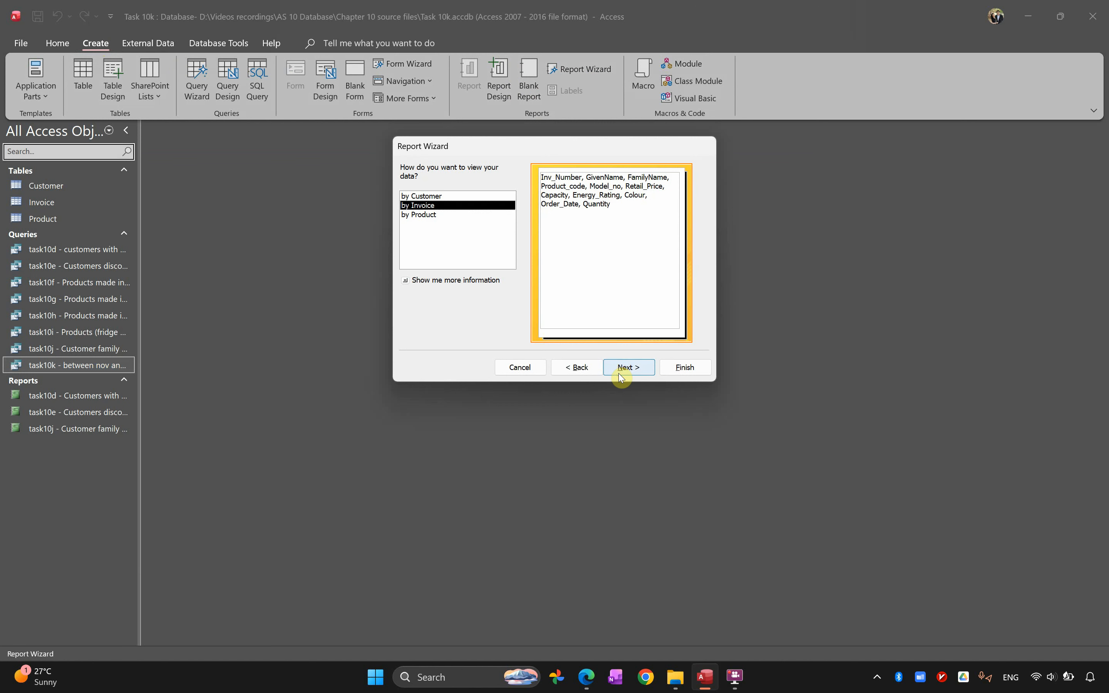
Set the report to view data by Invoice without grouping or sorting, in a Tabular layout with Landscape orientation
click(622, 376)
click(621, 376)
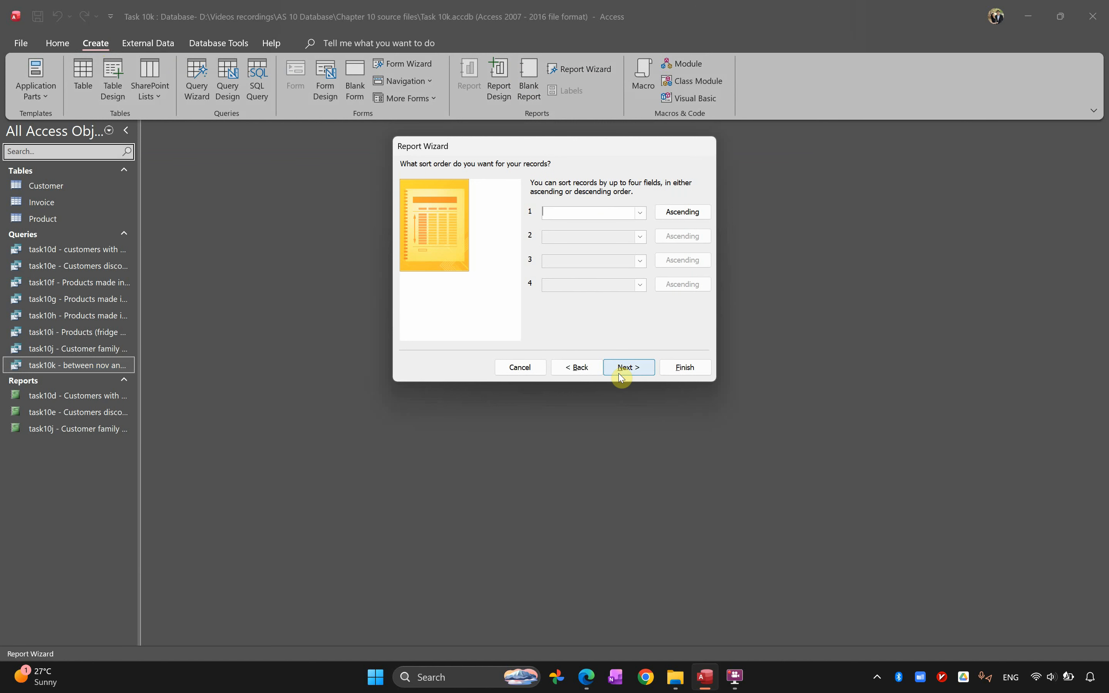
click(621, 376)
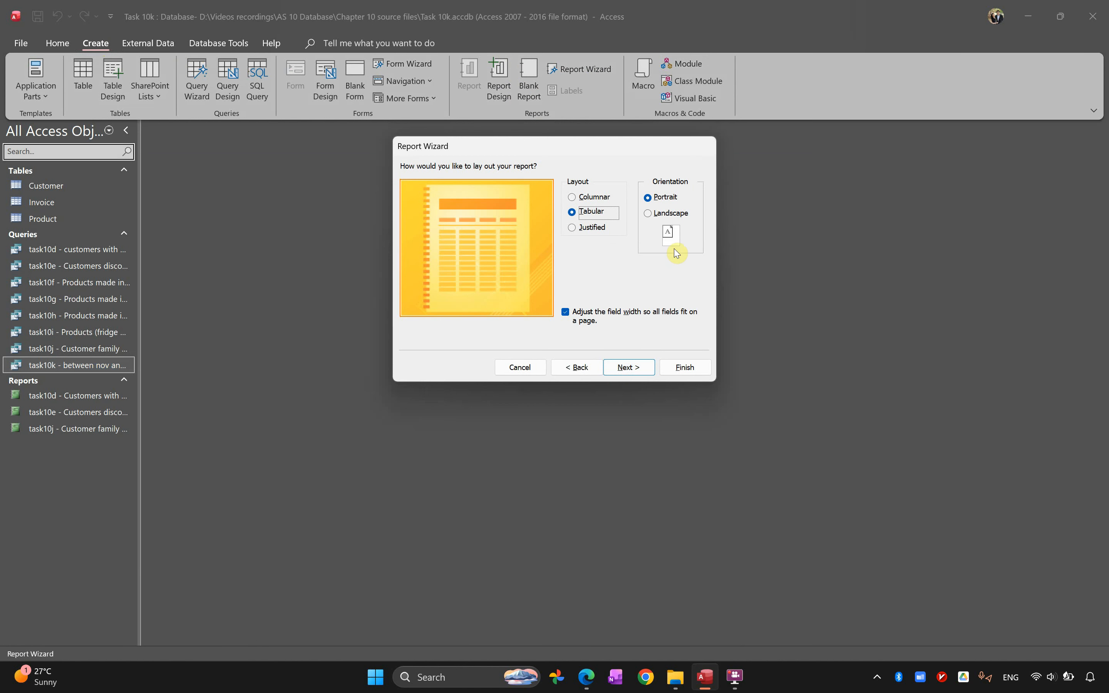
click(661, 215)
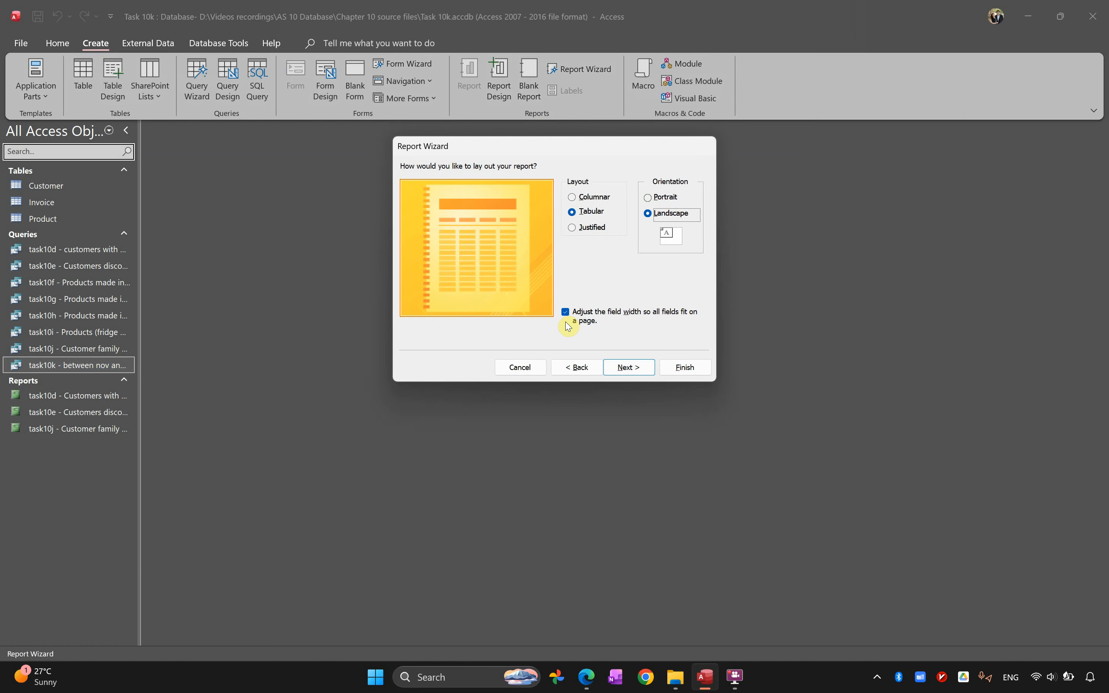
click(636, 370)
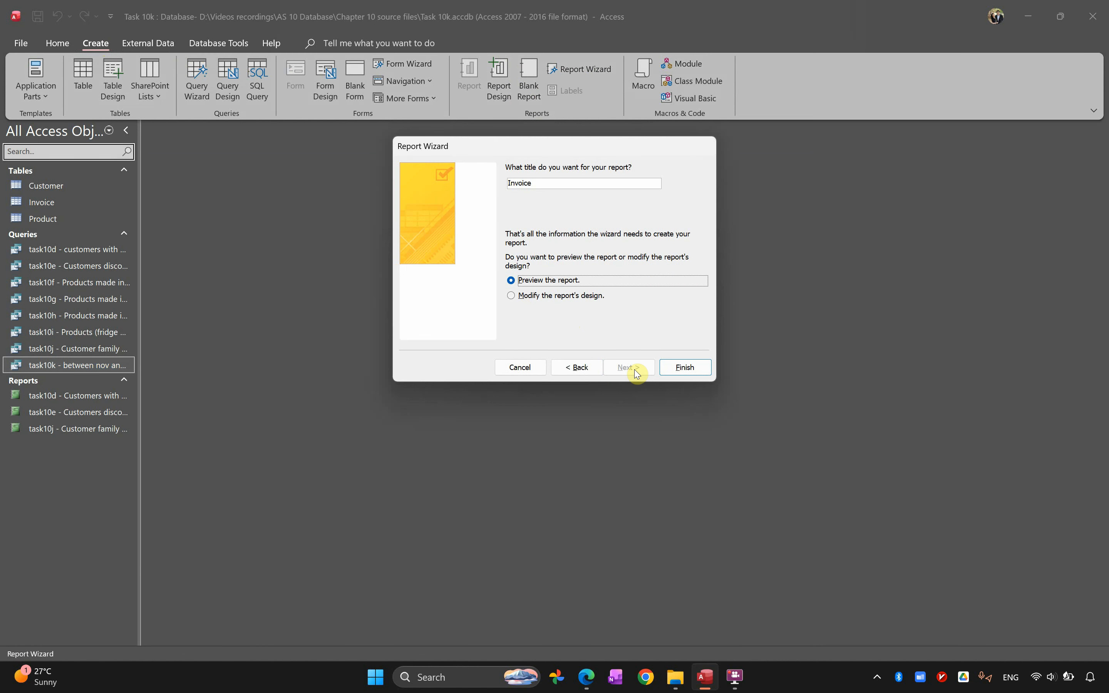
Title the report task10k - between nov and dec and finish the wizard with the report preview
double_click(549, 183)
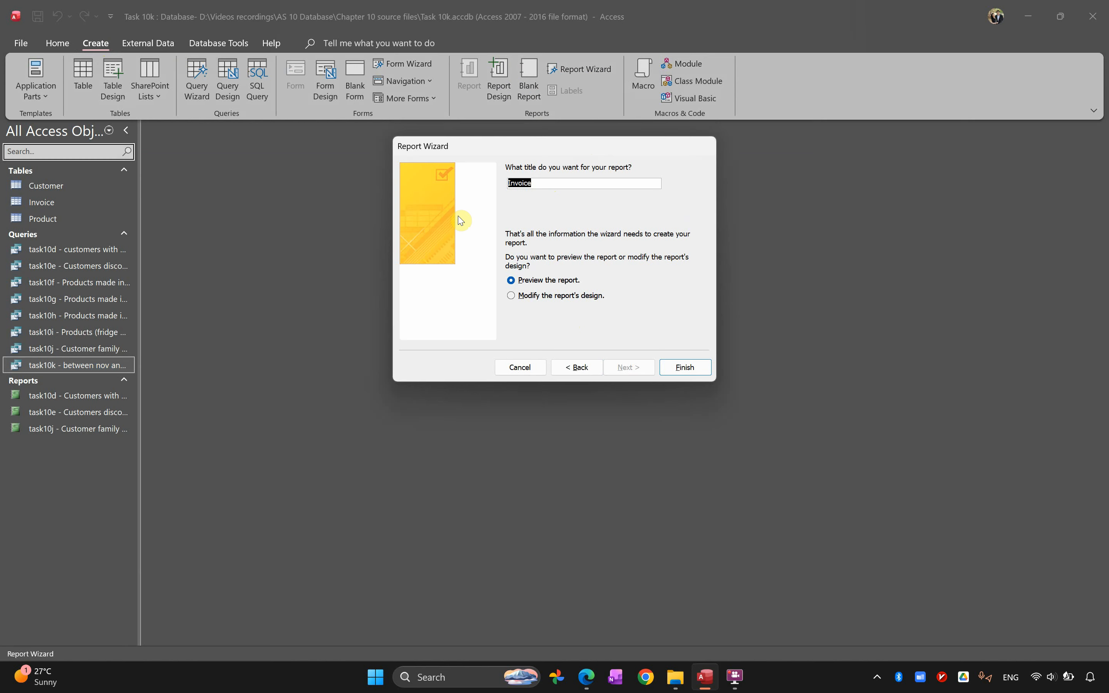
key(ctrl+v)
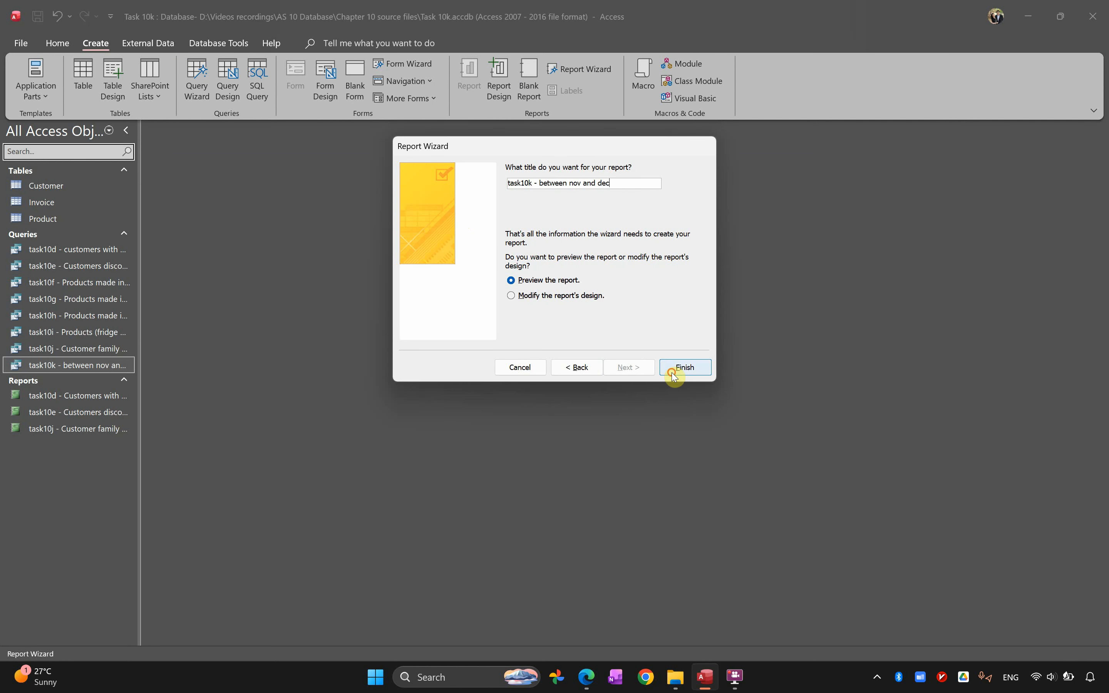
click(685, 367)
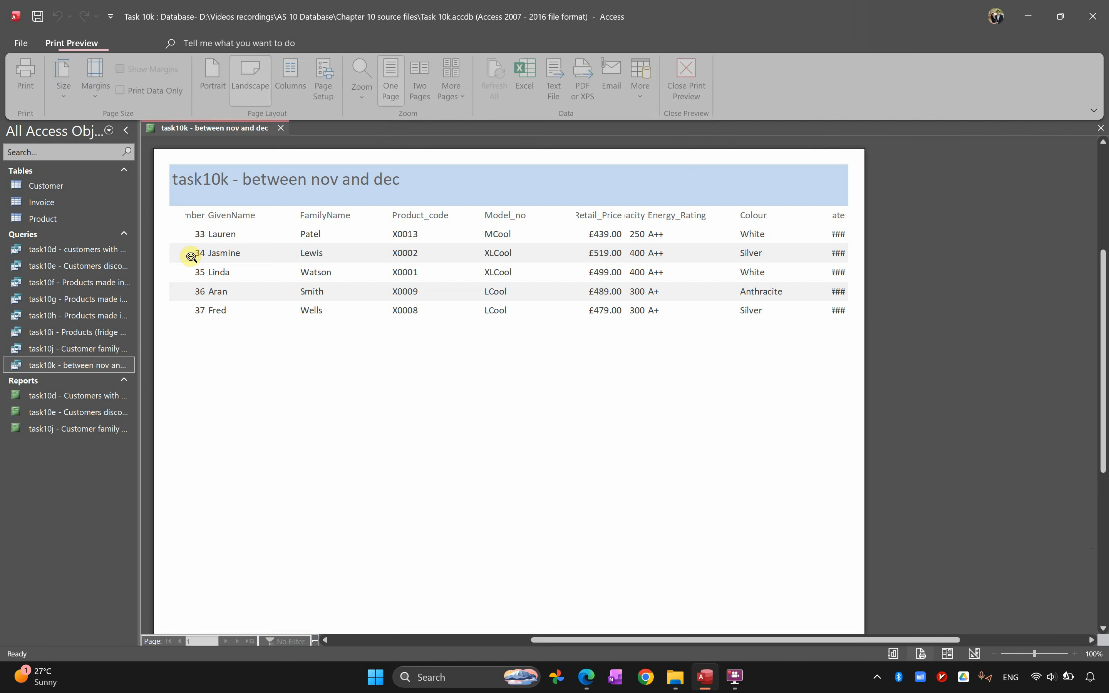
Close the print preview, open the report in Layout View and close the Field List
drag(810, 641, 750, 642)
click(688, 78)
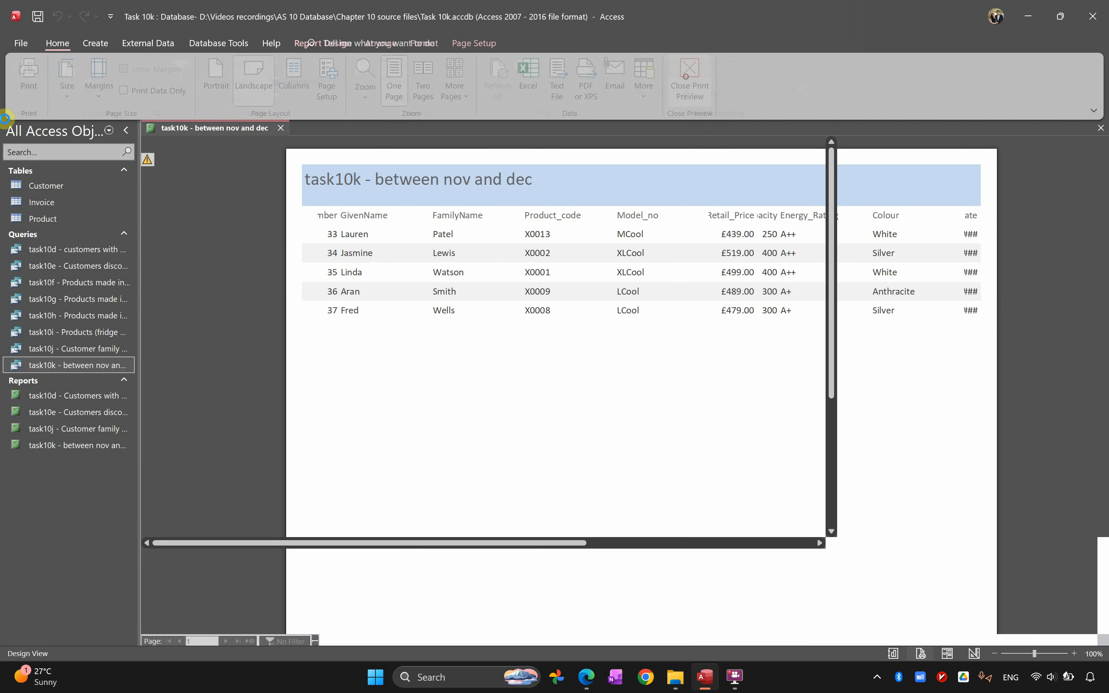
click(22, 98)
click(82, 181)
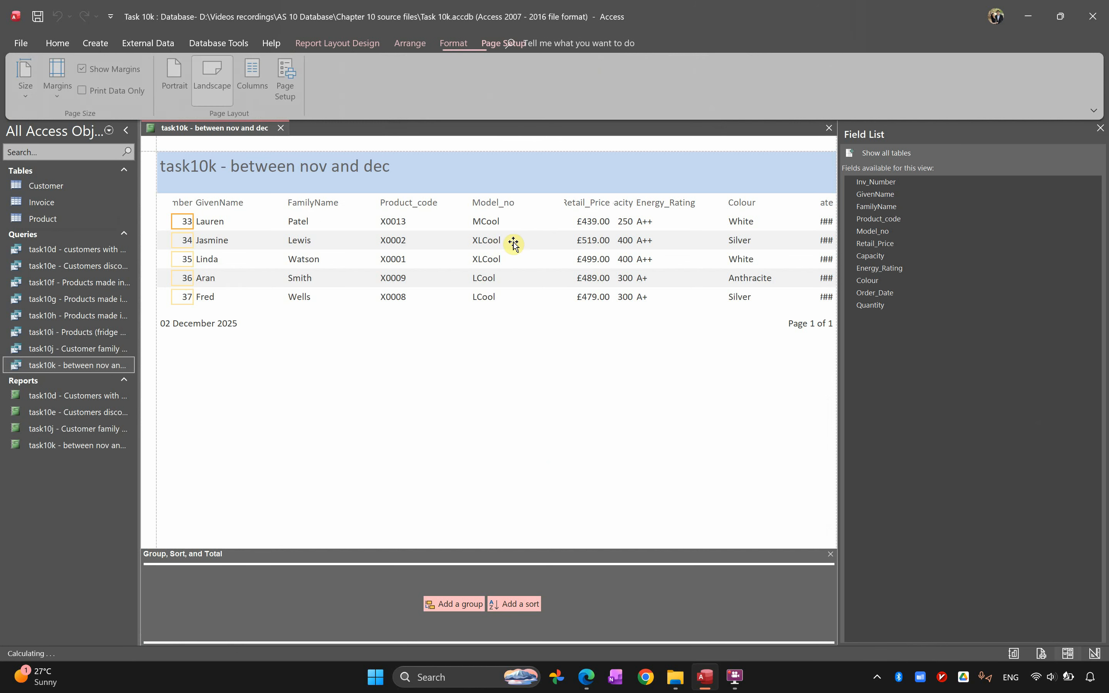
click(1100, 133)
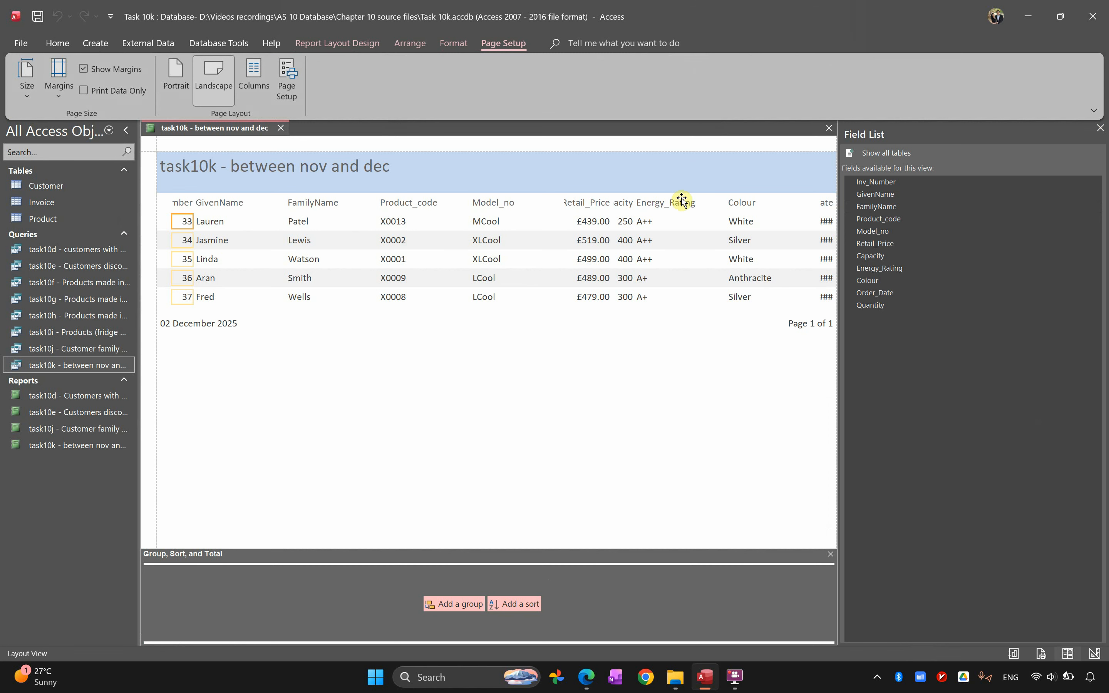
click(1100, 128)
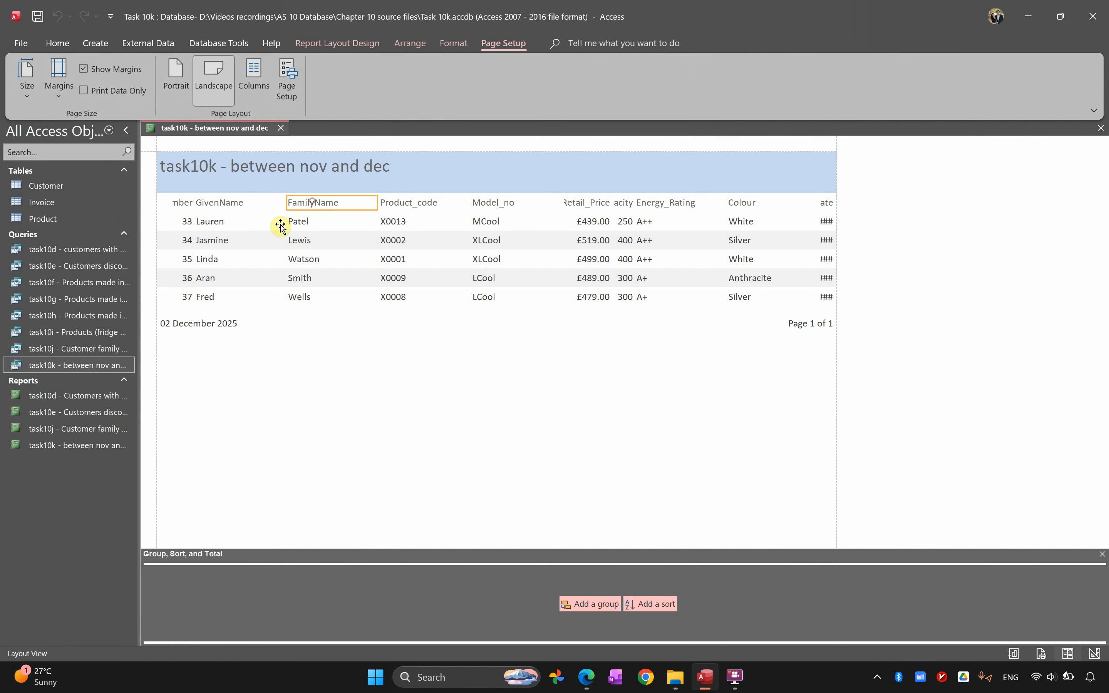
Narrow the GivenName and FamilyName columns of the report so they fit their headings more closely
click(224, 217)
click(227, 204)
shift+click(221, 221)
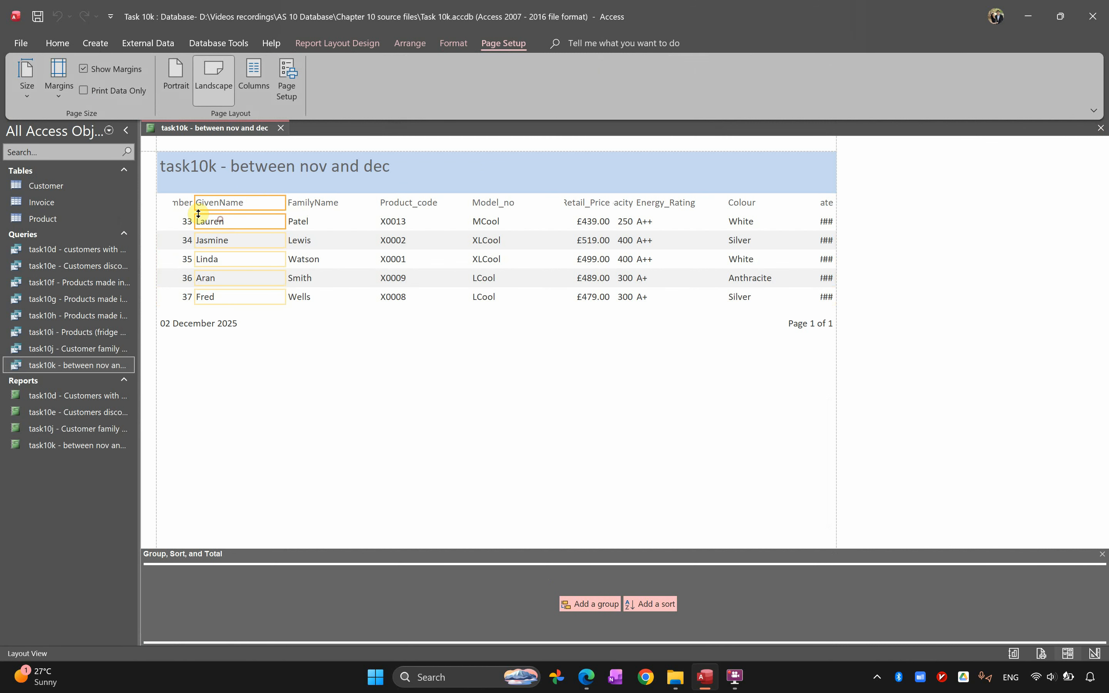
drag(285, 222, 248, 221)
click(321, 188)
shift+click(309, 203)
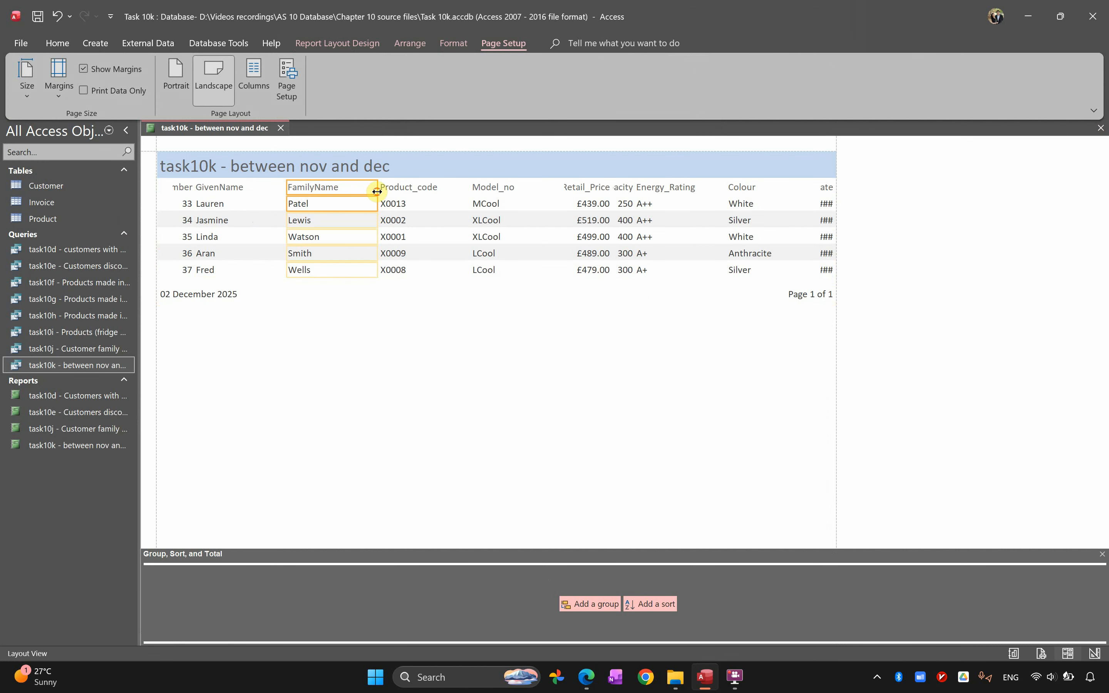
drag(377, 190, 341, 191)
Shift the GivenName column to the right and widen the Inv_Number column enough for its full heading
click(233, 188)
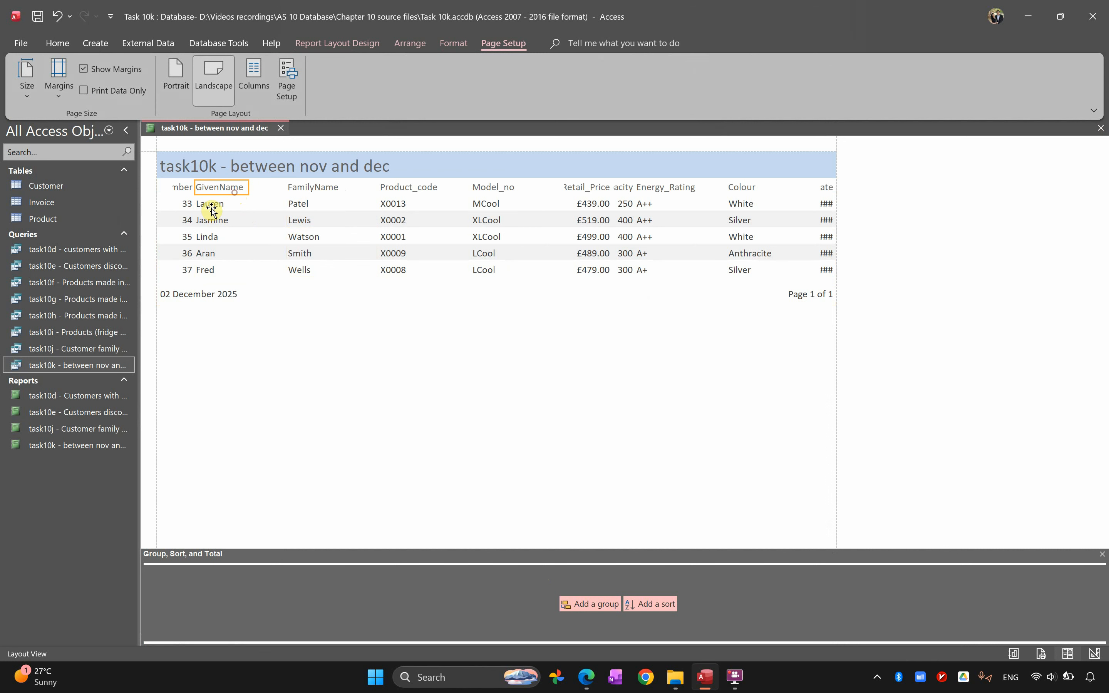
shift+click(210, 206)
key(Right)
key(Right)
key(Right)
key(Right)
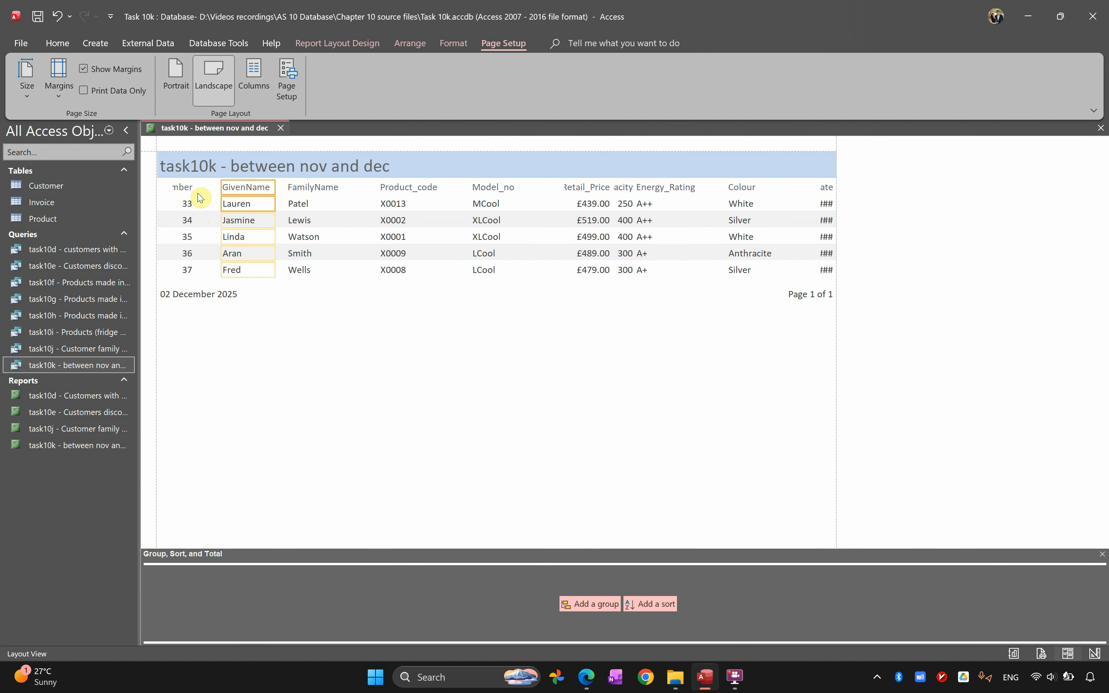
click(182, 187)
shift+click(186, 204)
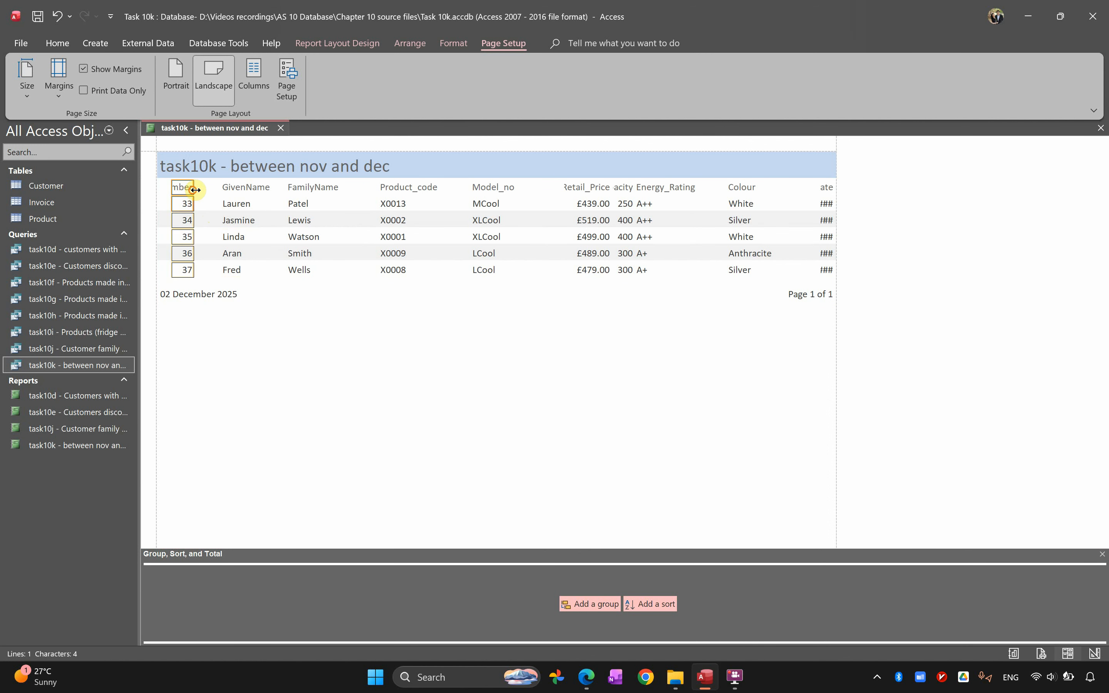
drag(193, 191, 157, 187)
Narrow the Product_code column together with its heading
click(393, 187)
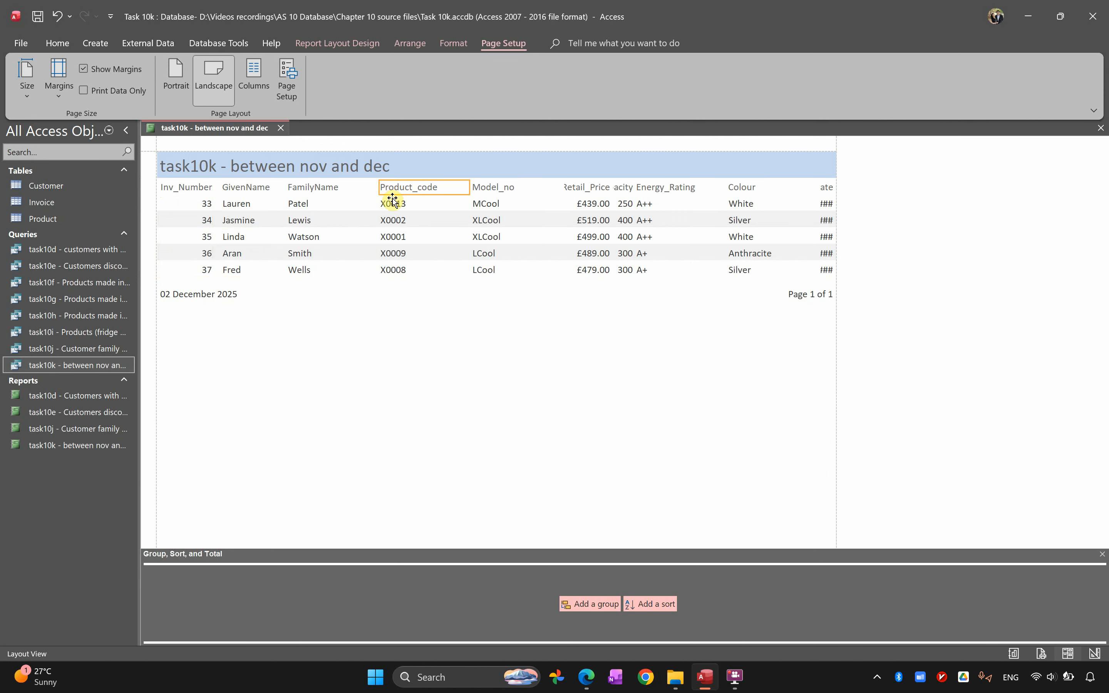
shift+click(393, 202)
drag(470, 187, 443, 187)
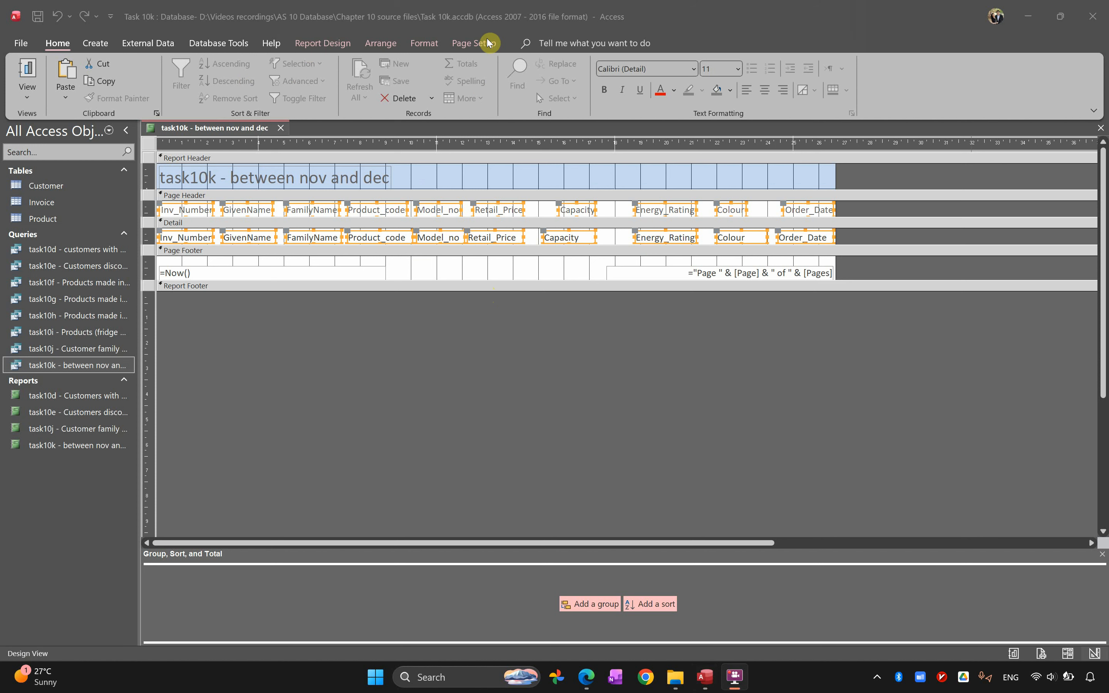
click(434, 45)
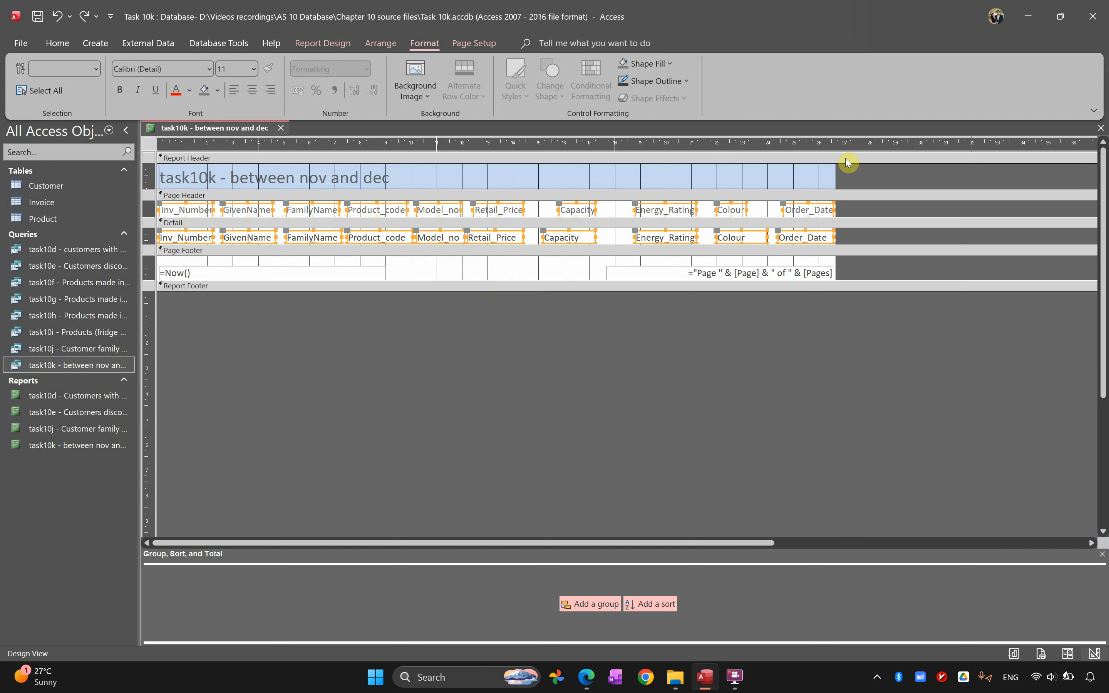
click(384, 41)
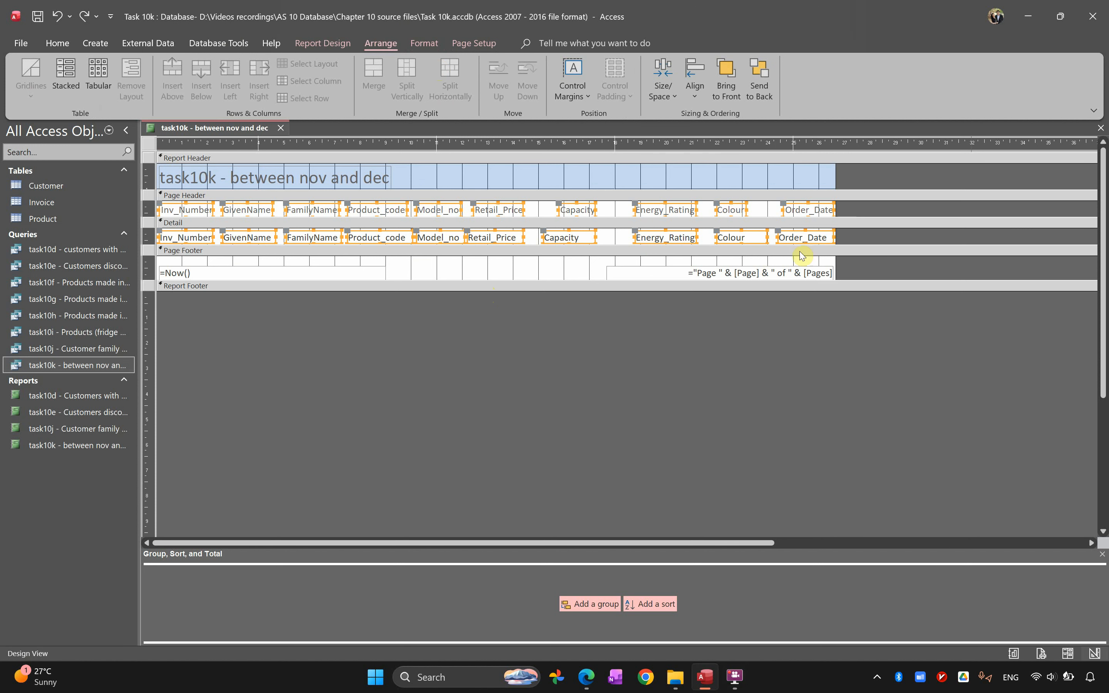
click(663, 87)
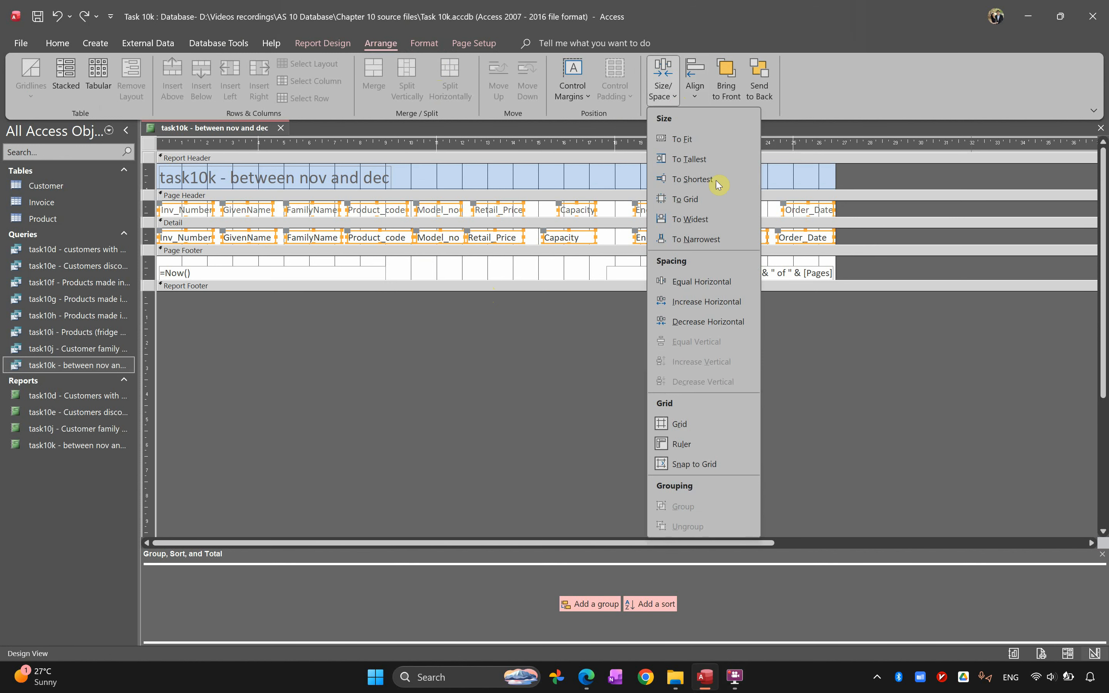
click(704, 95)
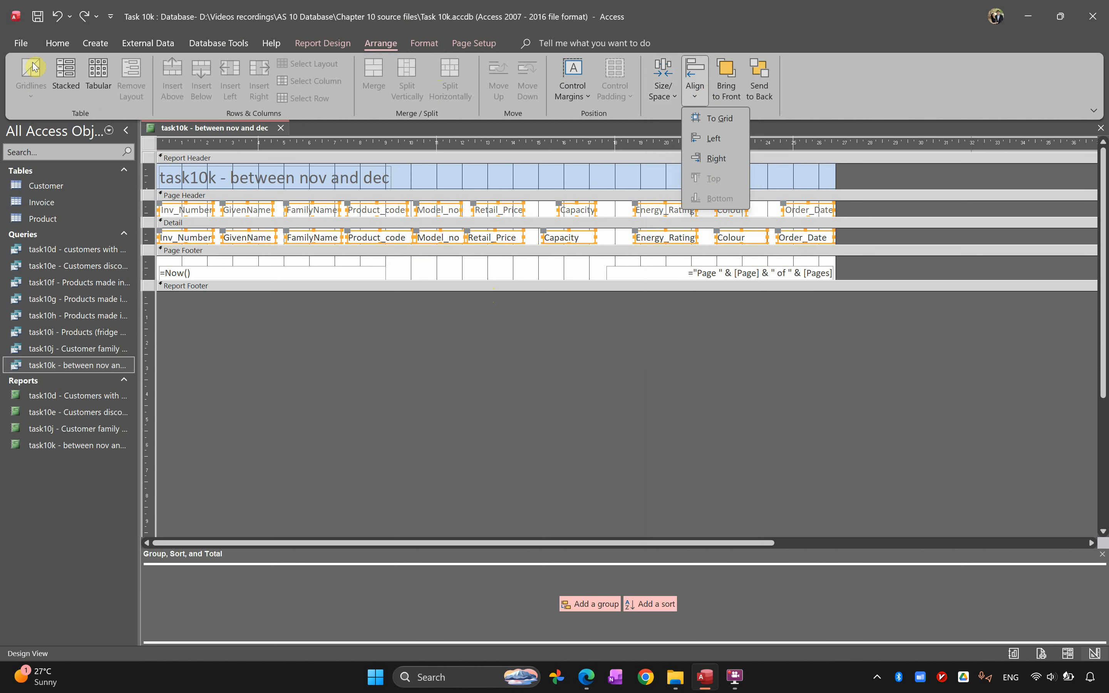
Display the report in Report View and compare it with the Task 10k instructions and sample report in the AS IT (Hodder) PDF
click(62, 46)
click(27, 73)
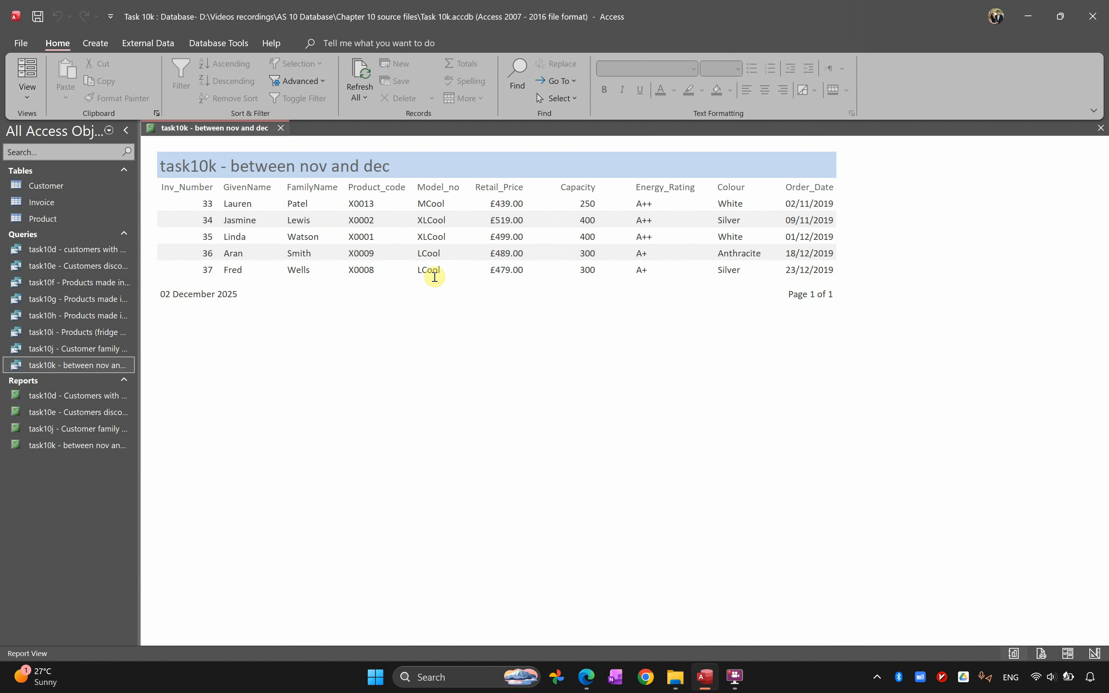
key(alt+Tab)
key(alt+Tab)
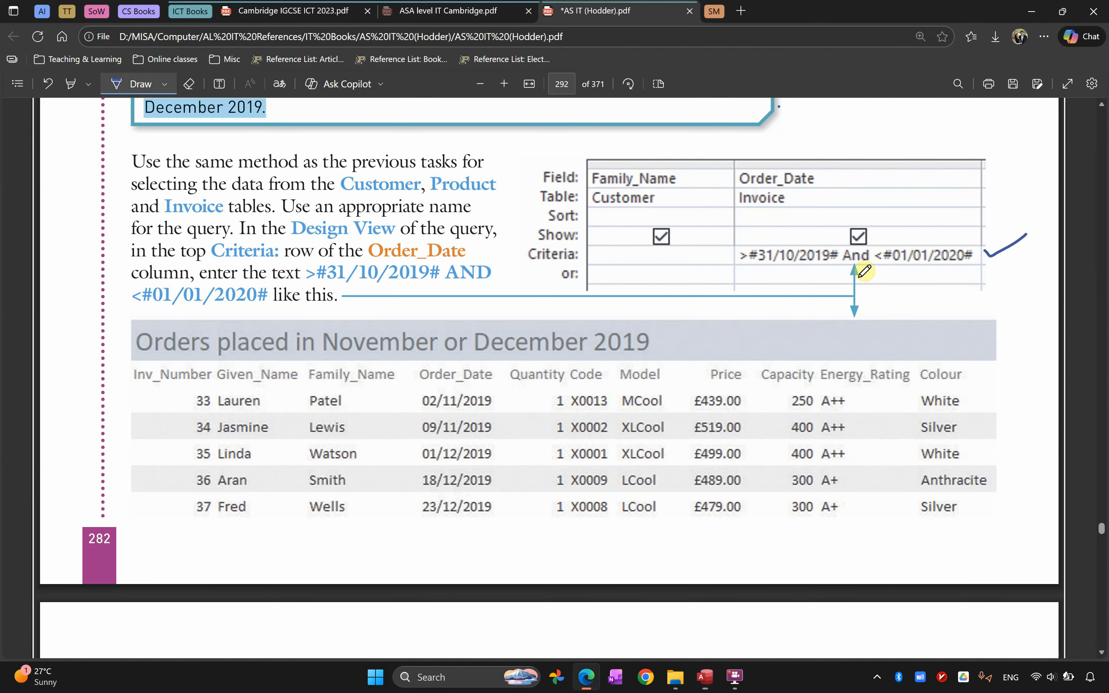
scroll(727, 330, up, 3)
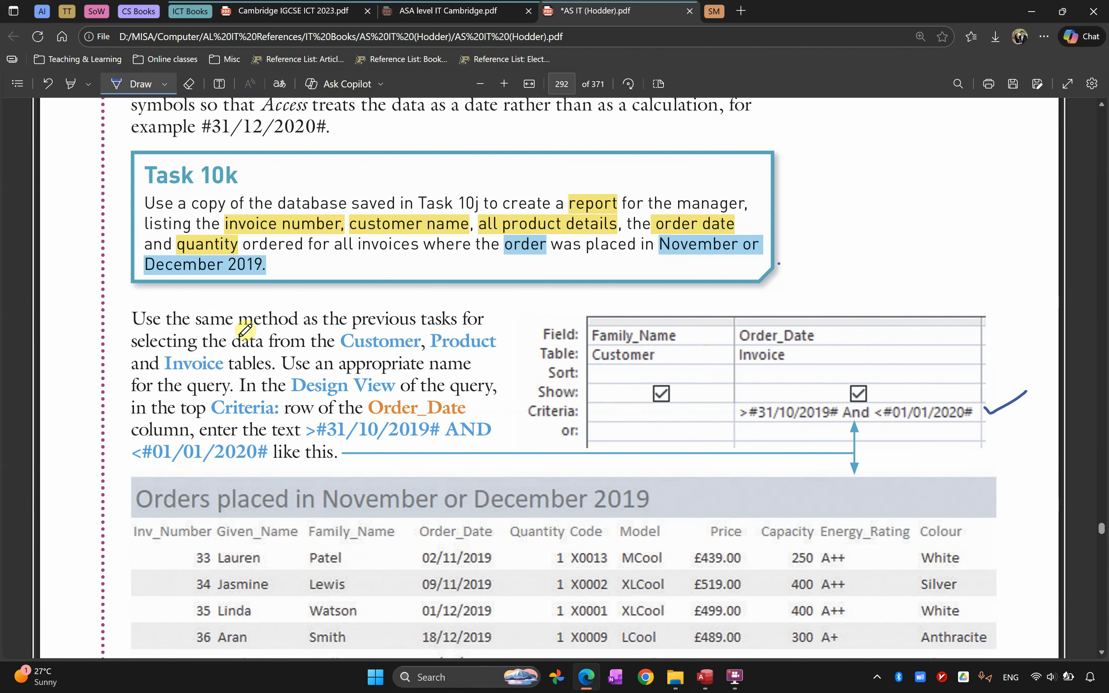
Switch back to Access, open the report in Layout View and replace "task10k -" in the report heading with "All orders"
key(alt+Tab)
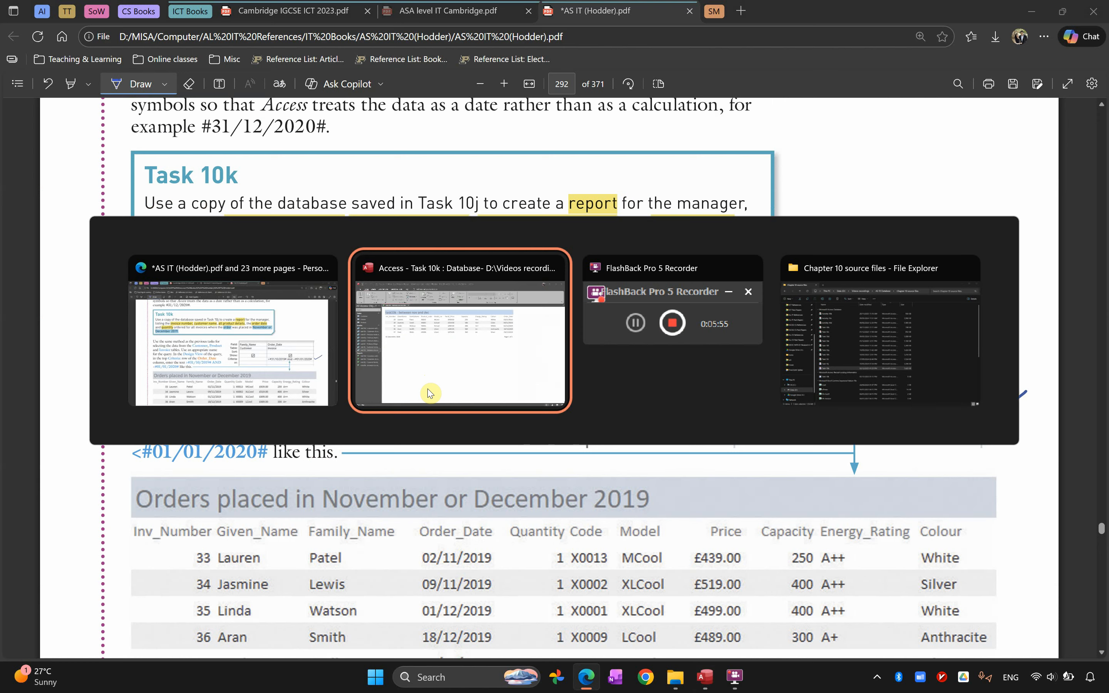
click(36, 92)
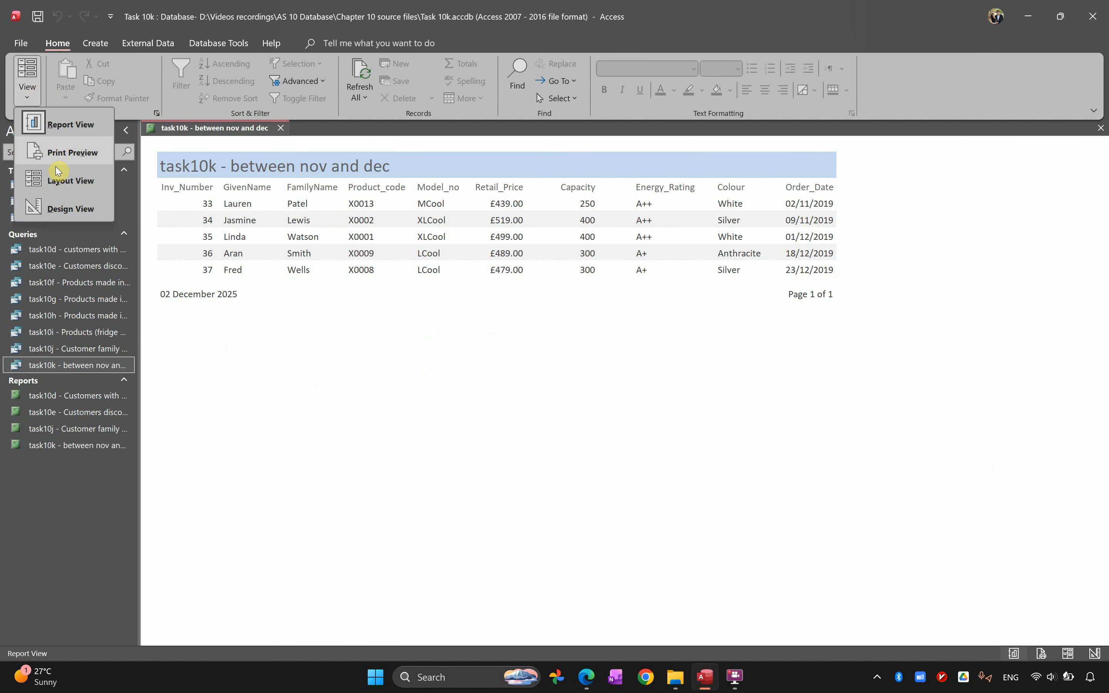
click(65, 178)
click(310, 168)
double_click(309, 169)
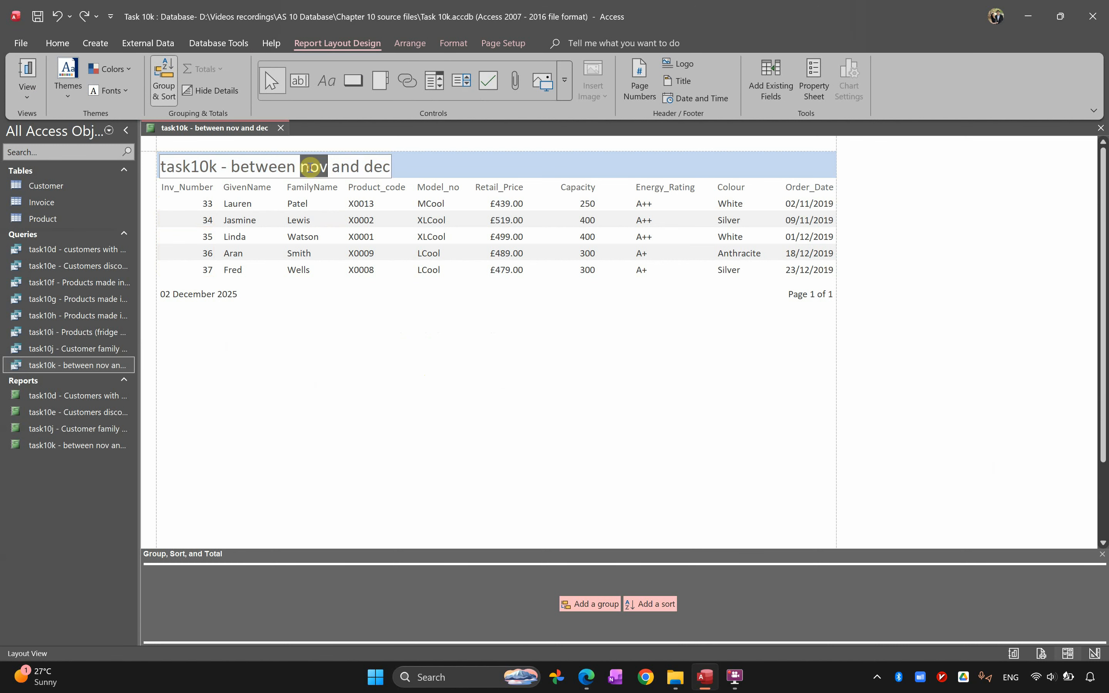
double_click(204, 175)
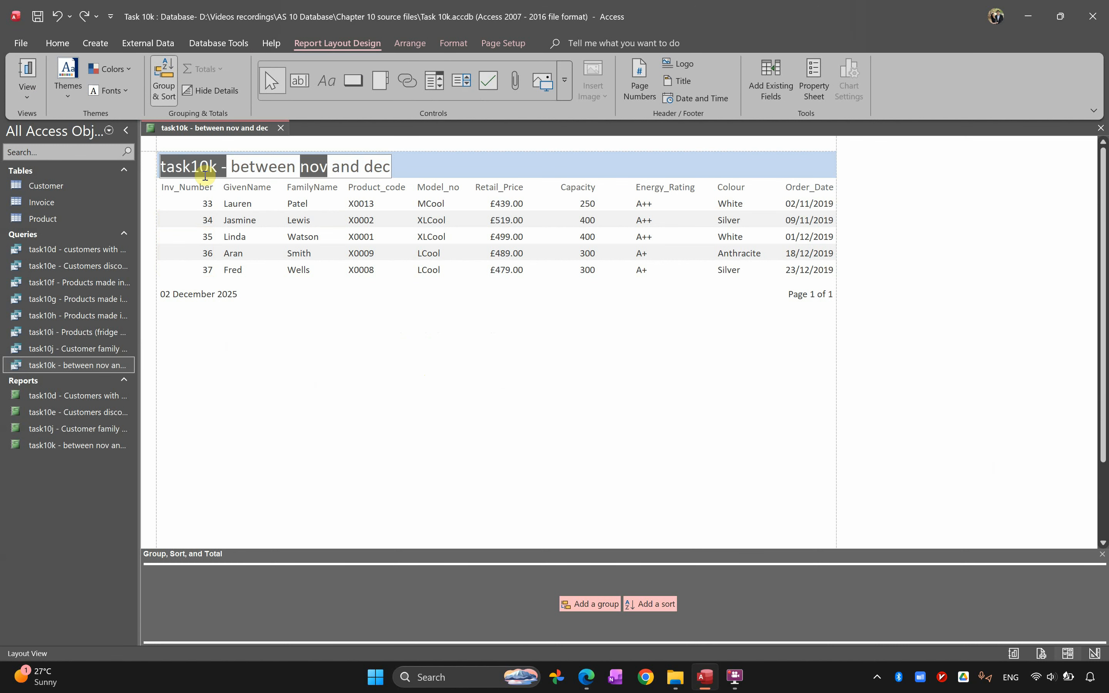
text(All order)
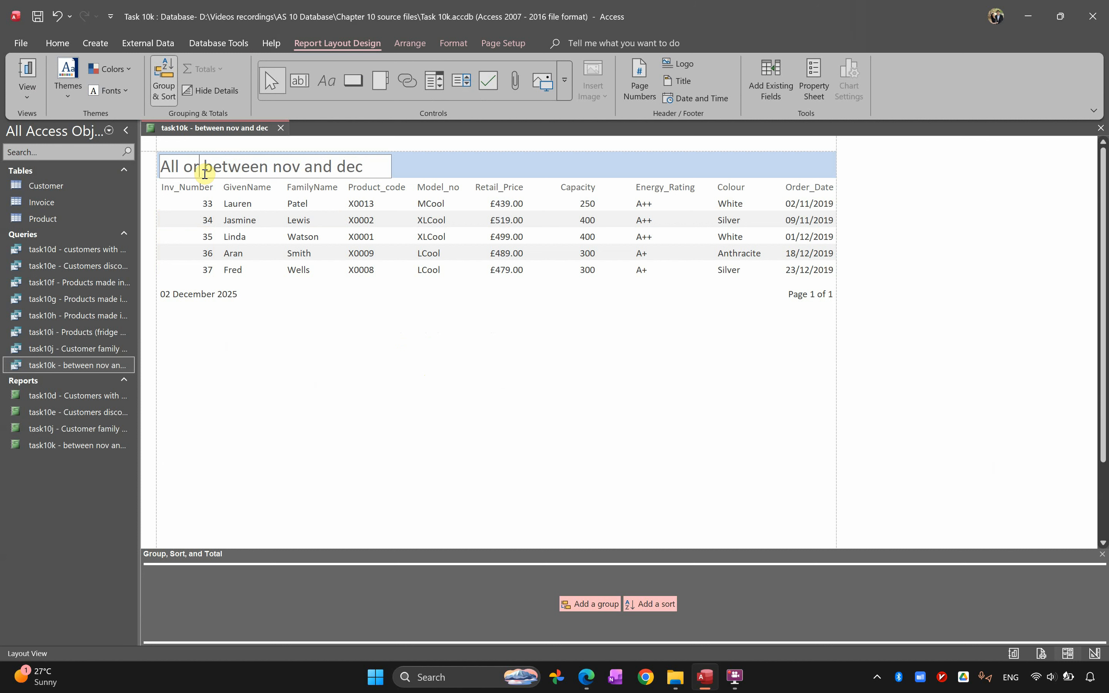
text(s)
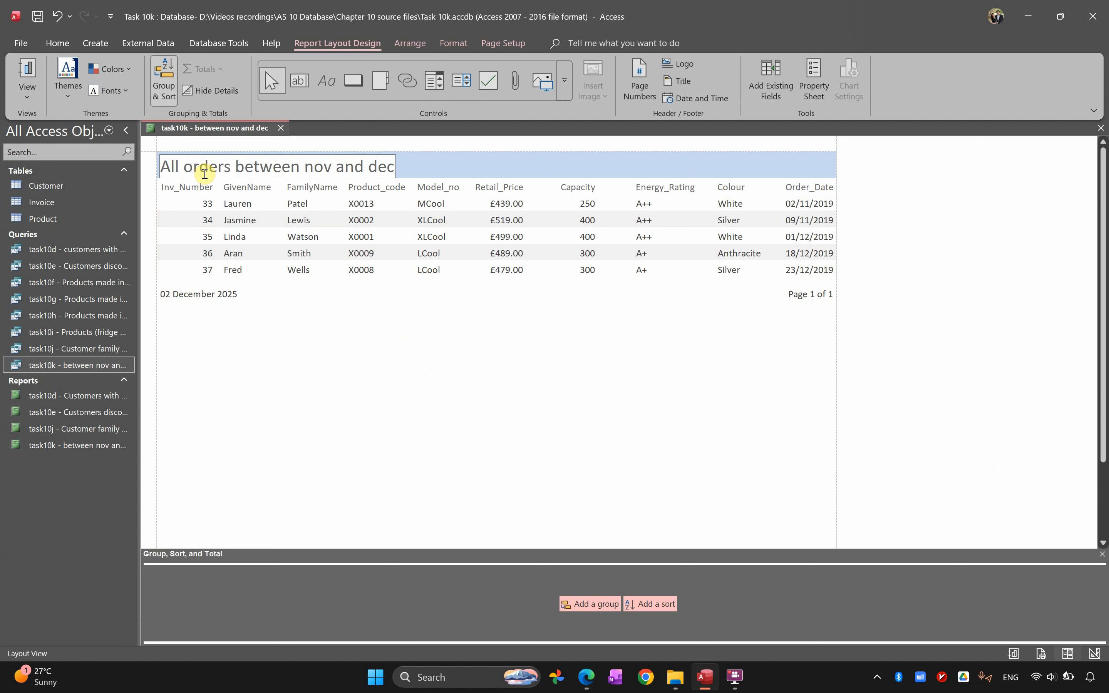
Reword the rest of the report heading to "in November and December 2019" and save the report
double_click(315, 172)
text(November)
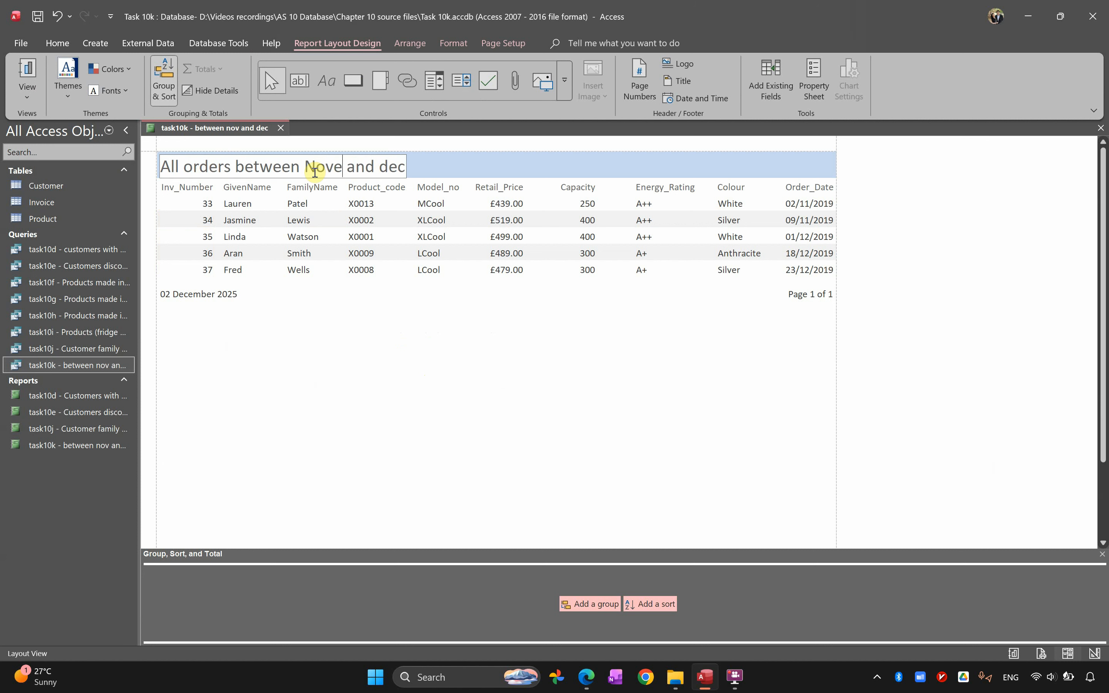
double_click(281, 171)
text(in)
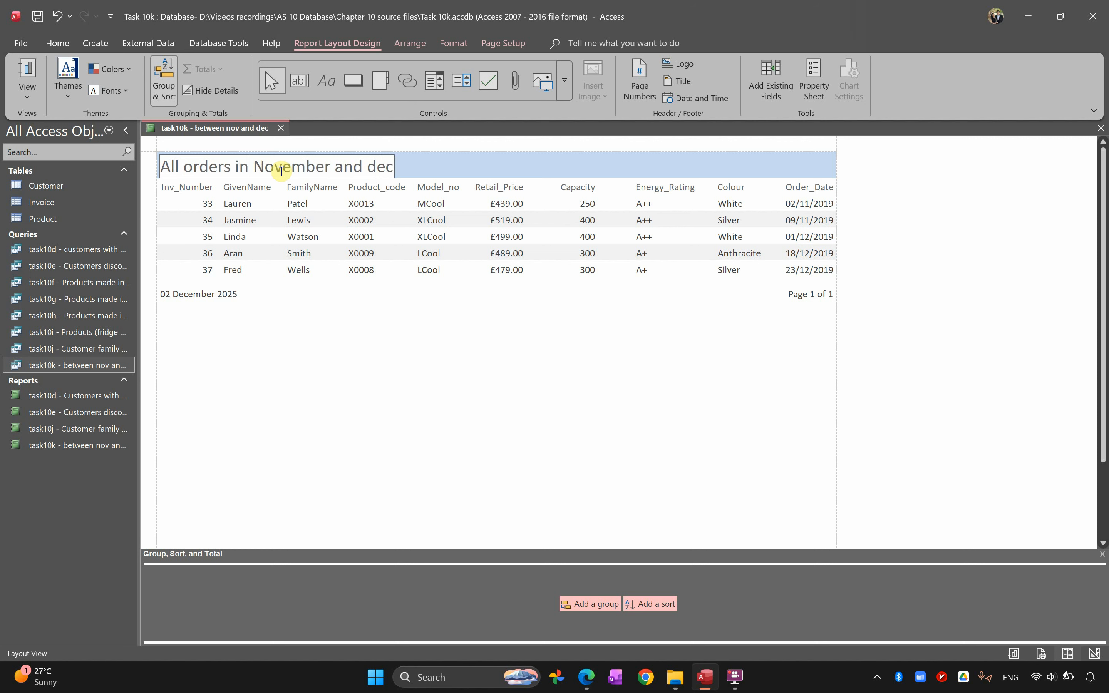
double_click(376, 165)
text(December 2019)
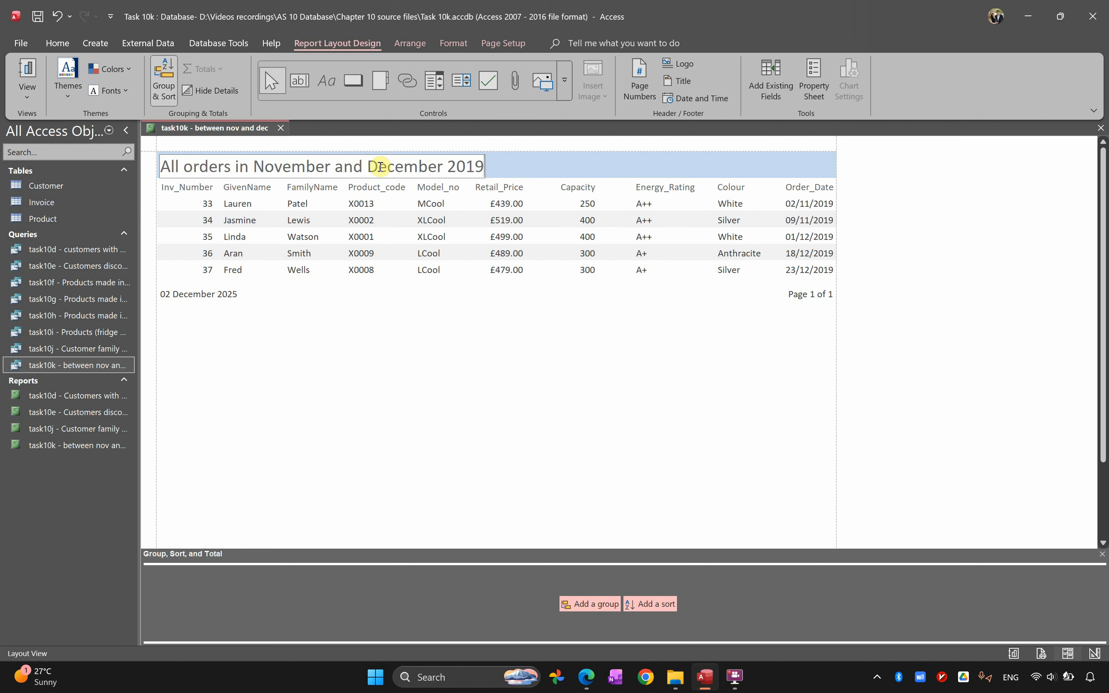
right_click(193, 129)
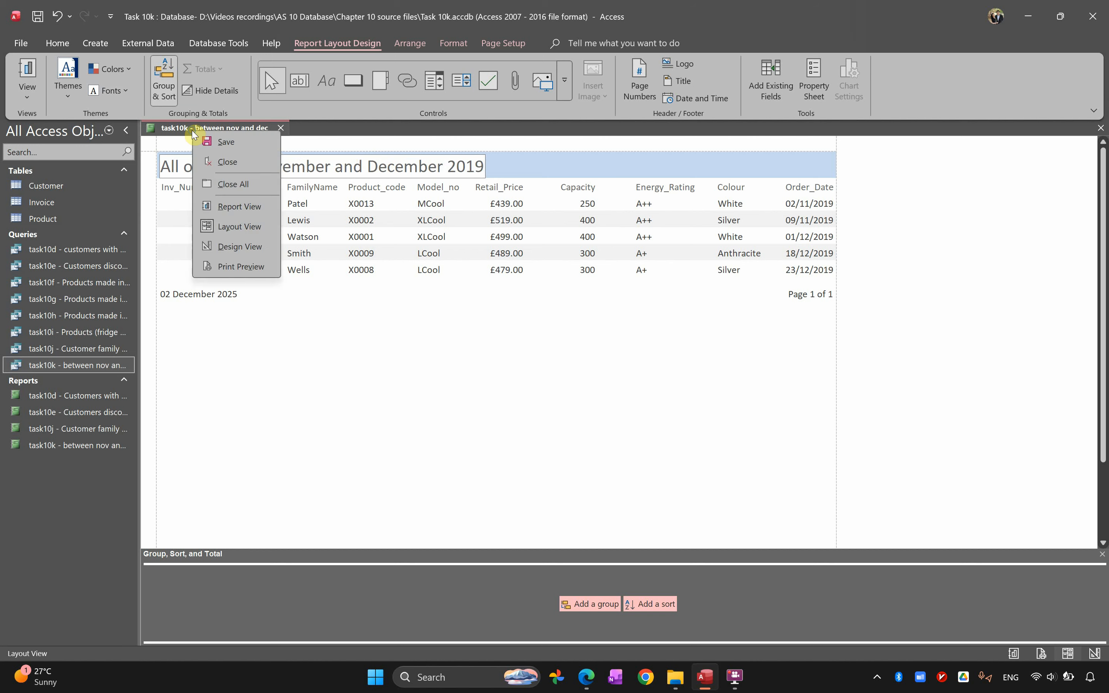
click(206, 142)
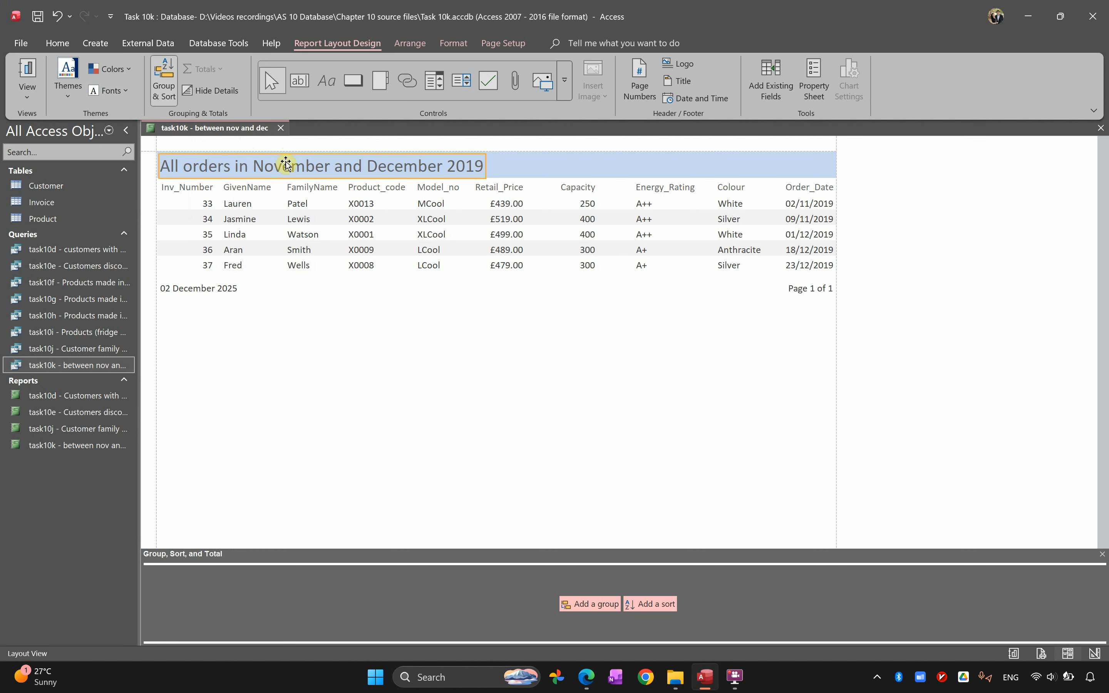